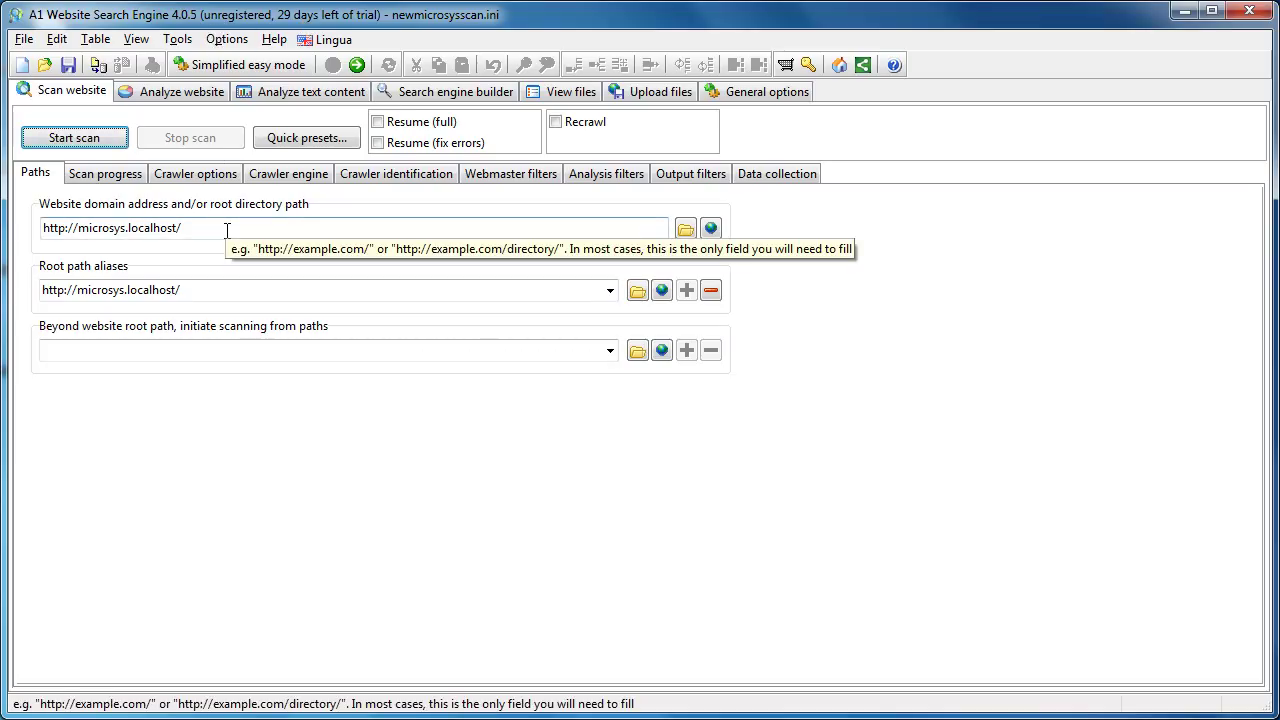
{"action": "left_click_drag", "start_coordinate": [223, 229], "coordinate": [44, 227]}
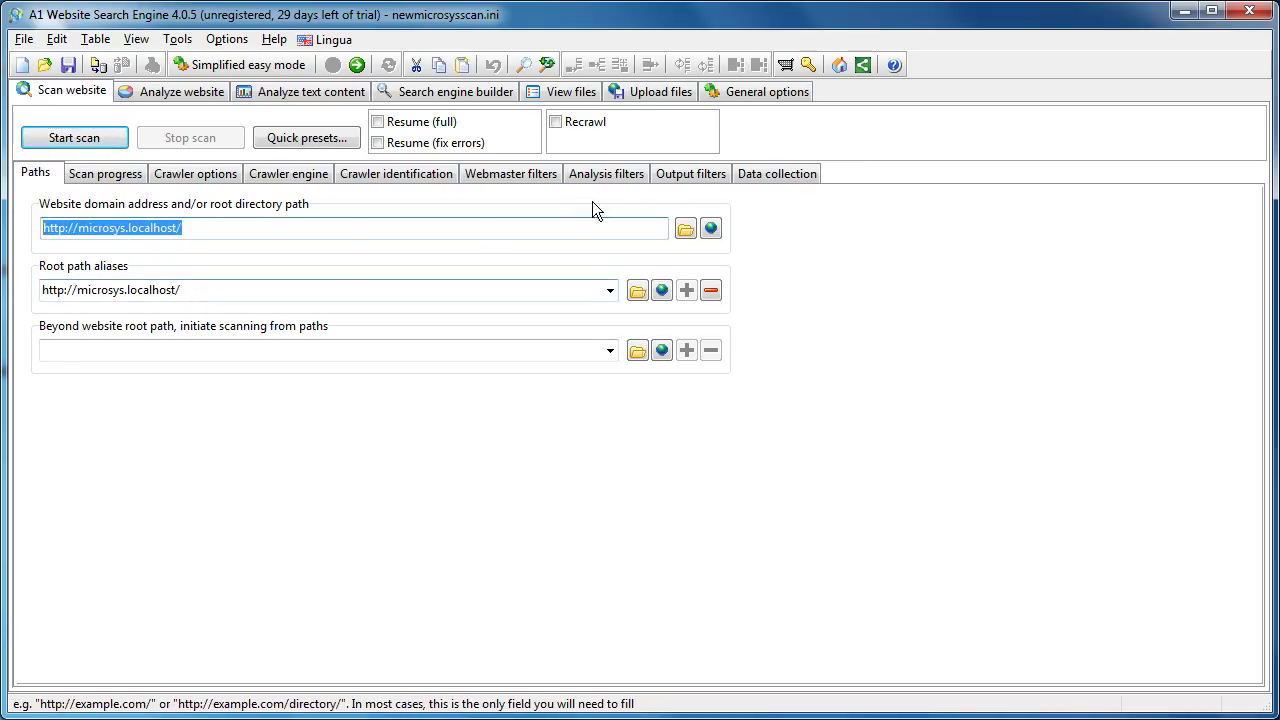
{"action": "left_click", "coordinate": [767, 180]}
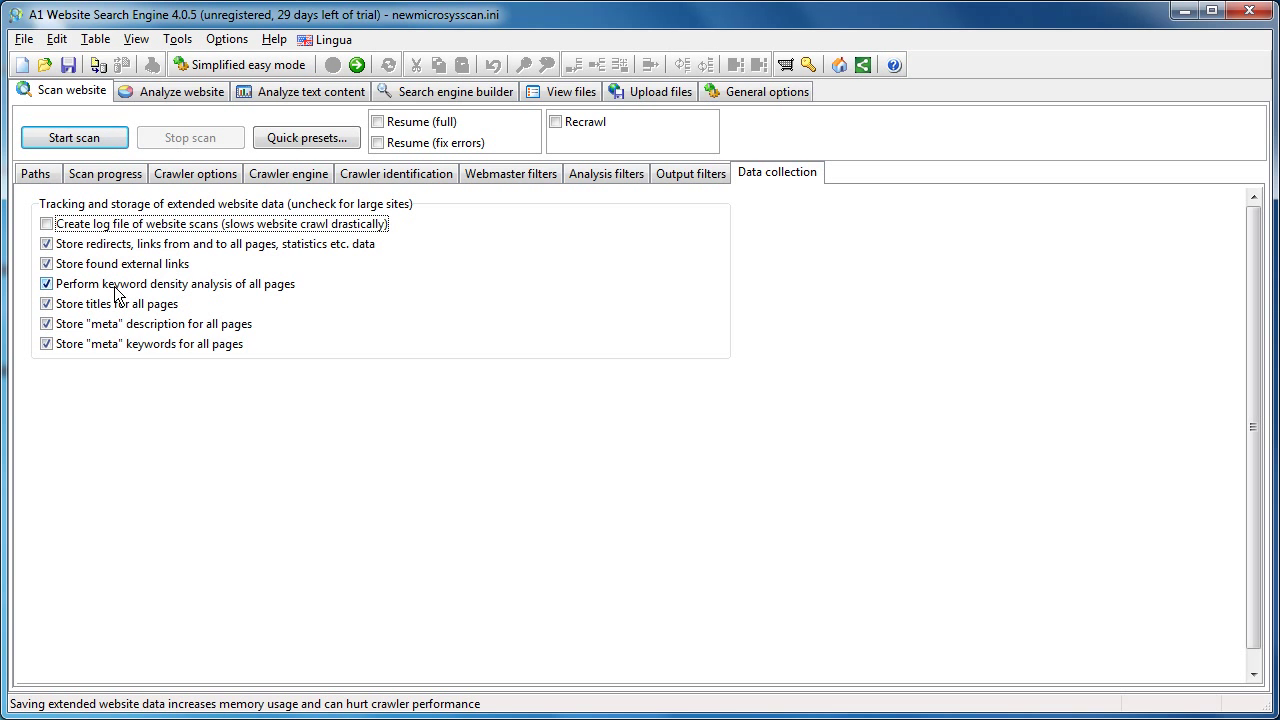
{"action": "left_click", "coordinate": [276, 95]}
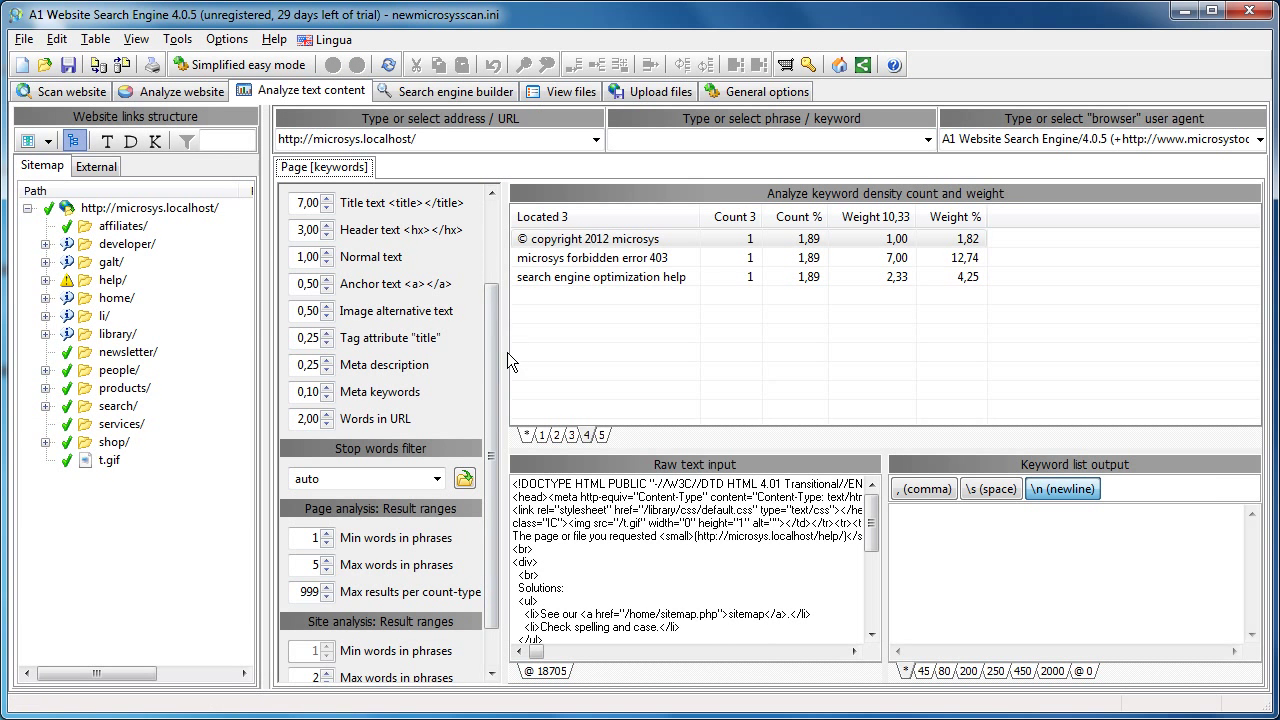
{"action": "scroll", "coordinate": [483, 323], "scroll_direction": "up", "scroll_amount": 3}
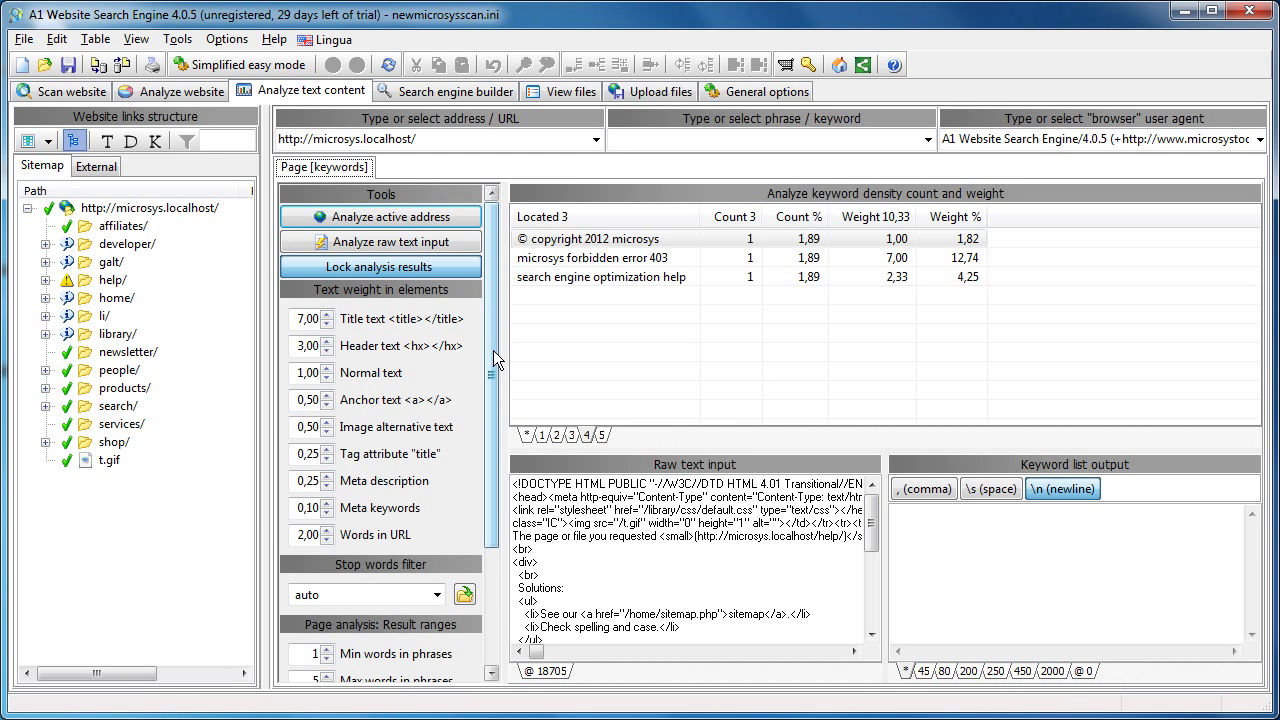
{"action": "left_click_drag", "start_coordinate": [493, 350], "coordinate": [495, 470]}
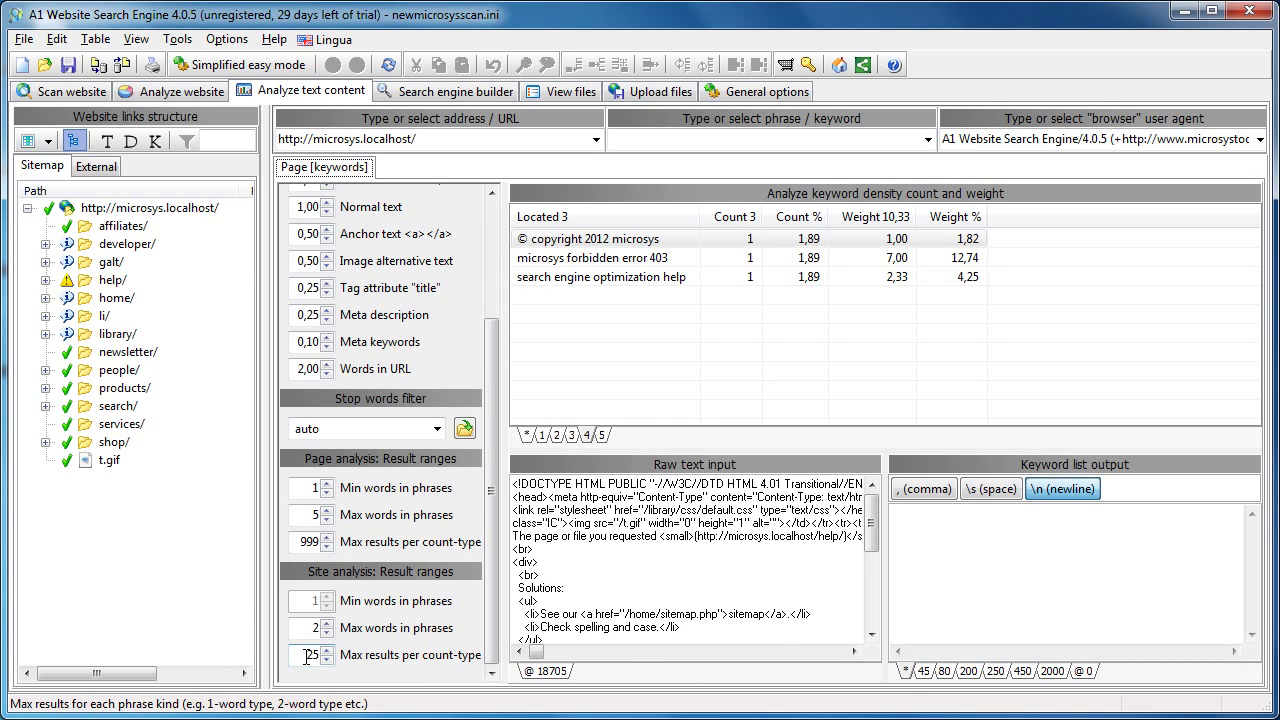
Return to the scan's Paths settings and check the website address field.
{"action": "left_click", "coordinate": [84, 92]}
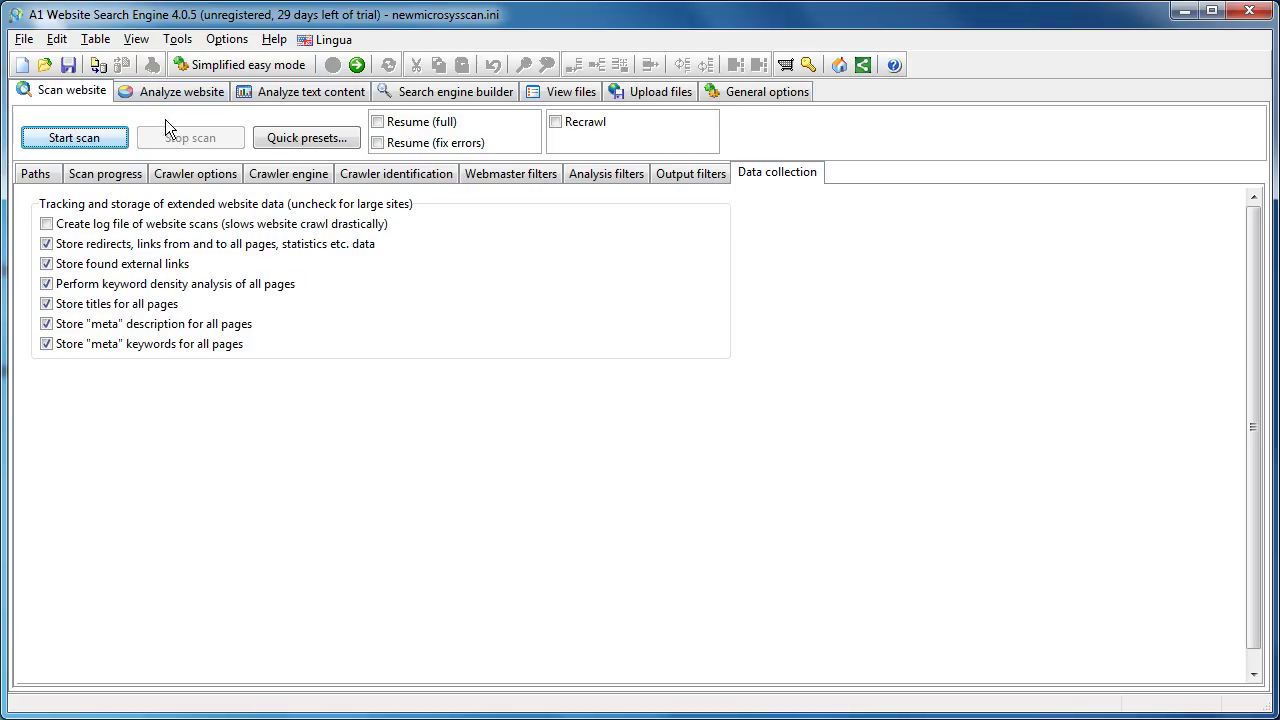
{"action": "left_click", "coordinate": [35, 173]}
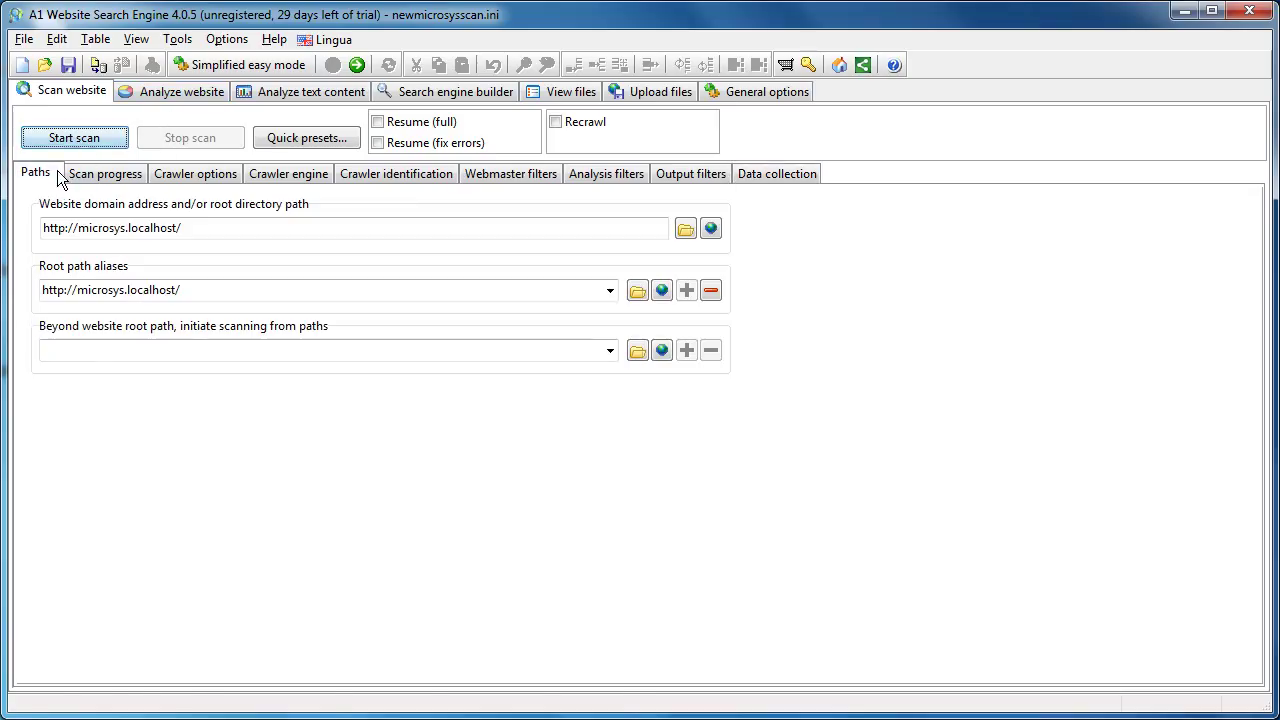
{"action": "left_click", "coordinate": [189, 227]}
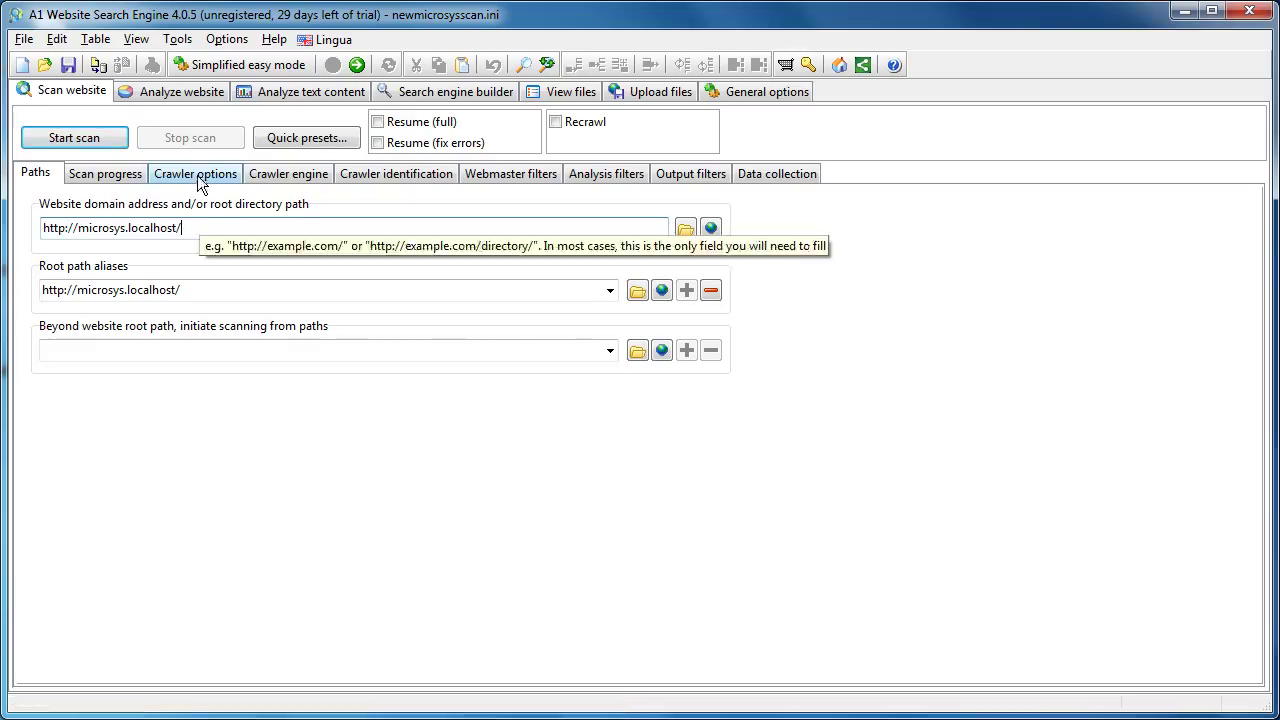
{"action": "left_click", "coordinate": [426, 89]}
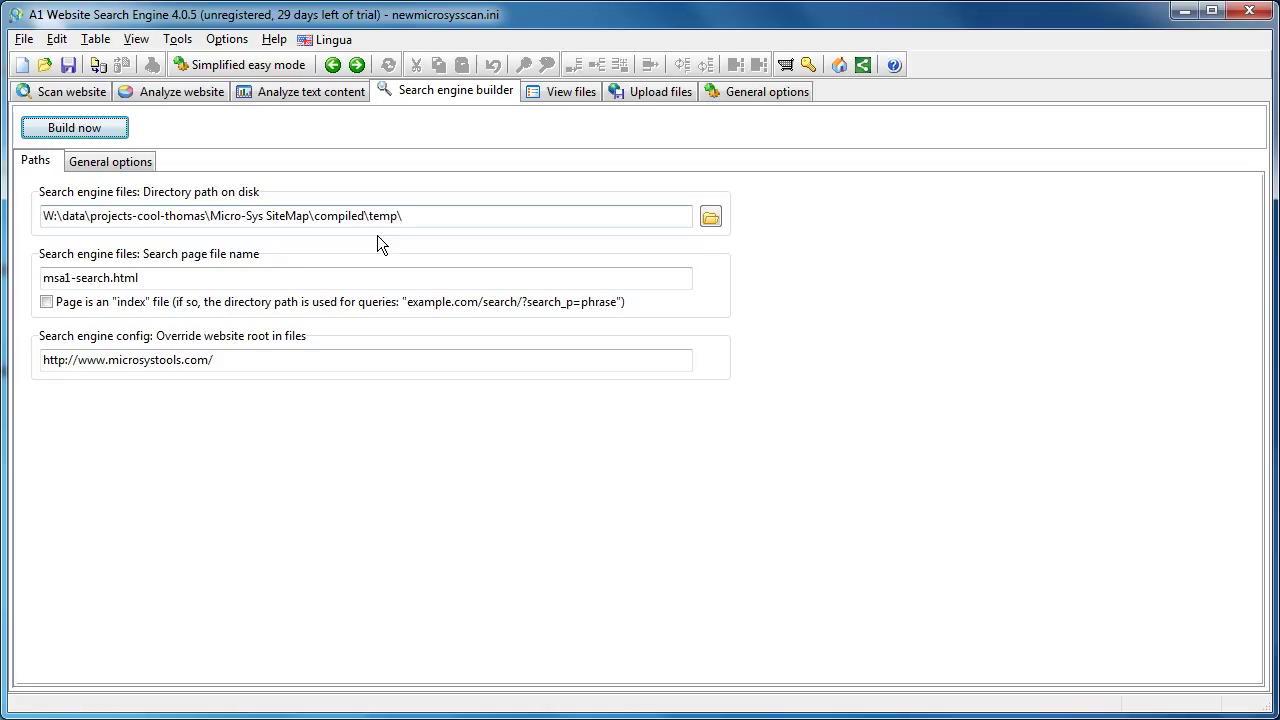
{"action": "left_click_drag", "start_coordinate": [156, 276], "coordinate": [40, 278]}
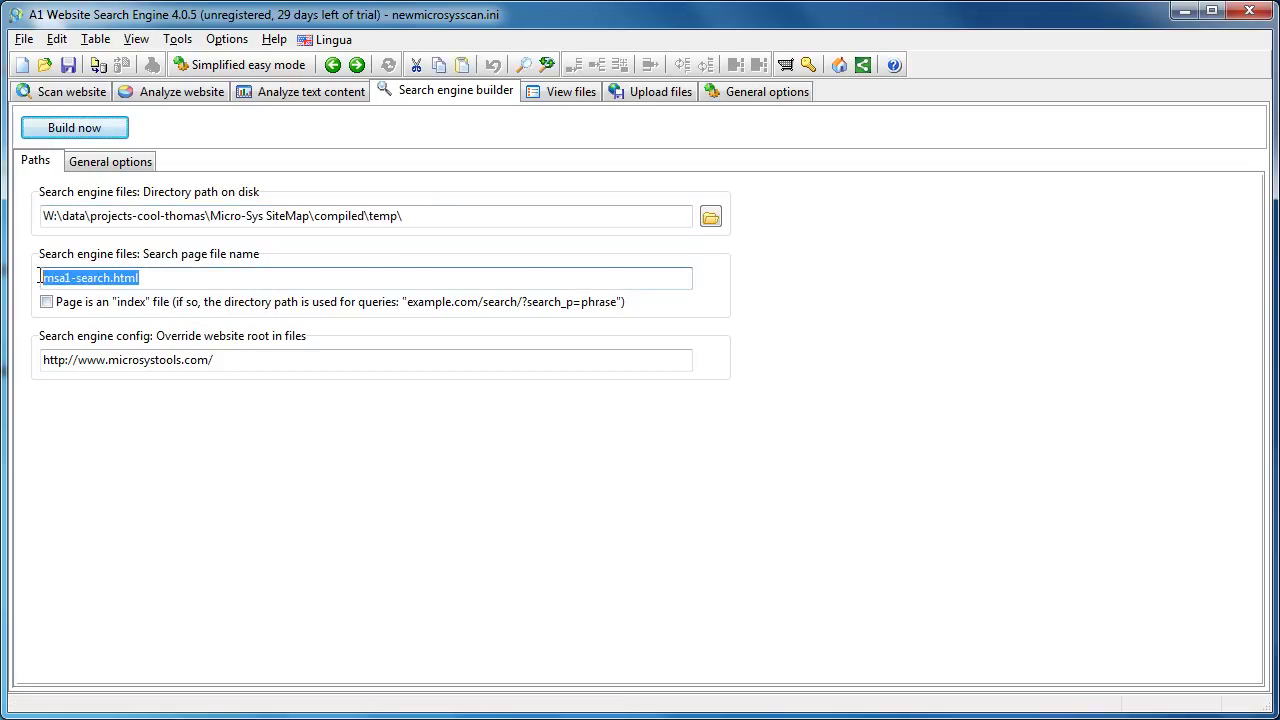
{"action": "left_click", "coordinate": [157, 278]}
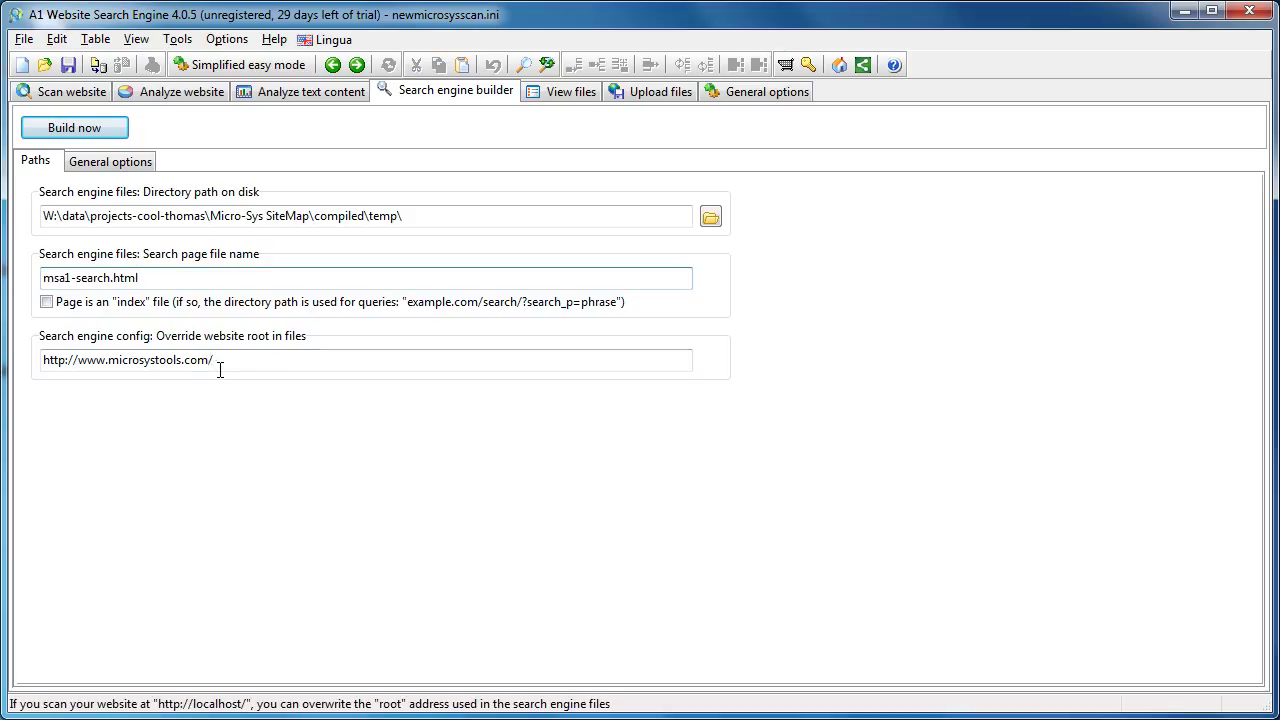
{"action": "left_click_drag", "start_coordinate": [224, 361], "coordinate": [16, 349]}
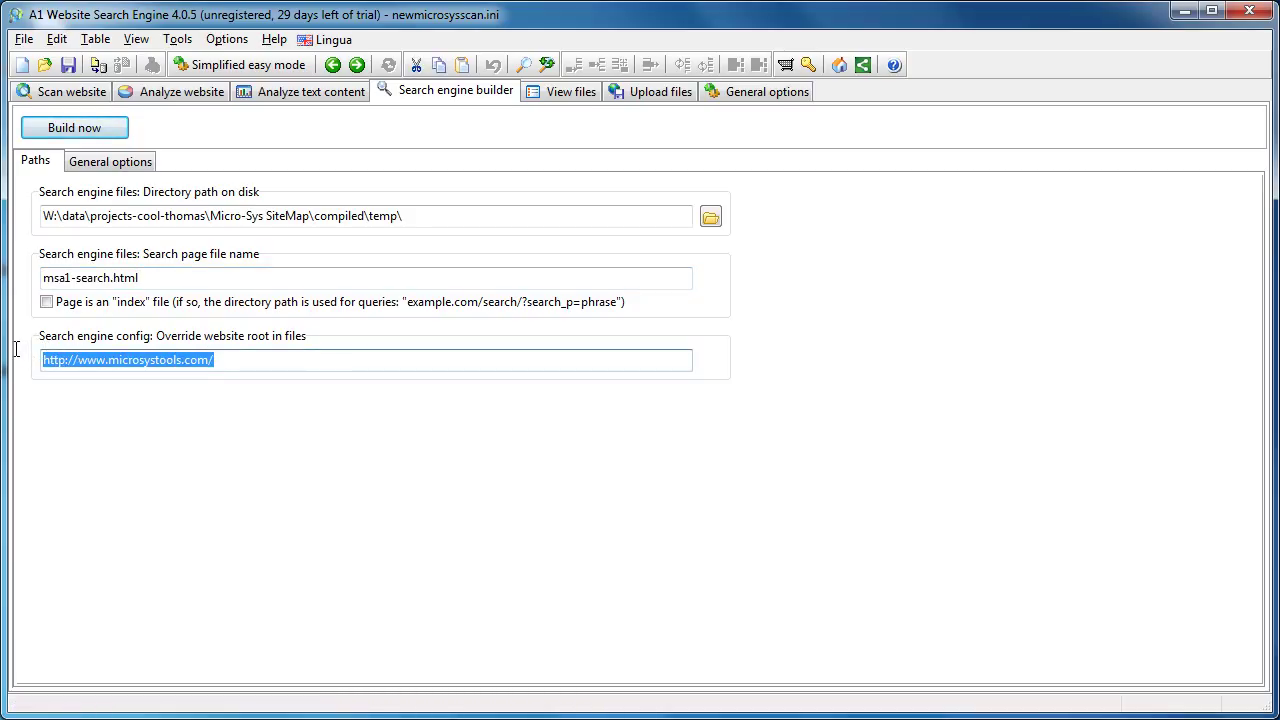
{"action": "left_click_drag", "start_coordinate": [222, 358], "coordinate": [44, 356]}
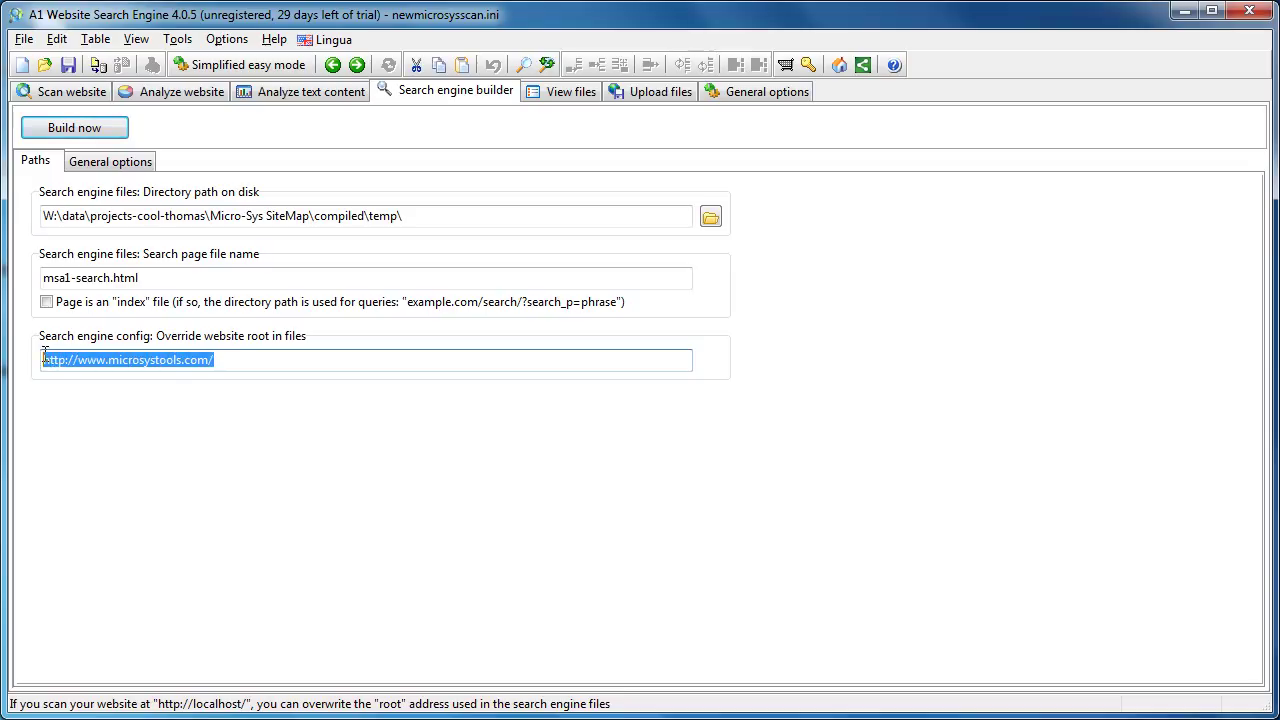
{"action": "left_click", "coordinate": [178, 366]}
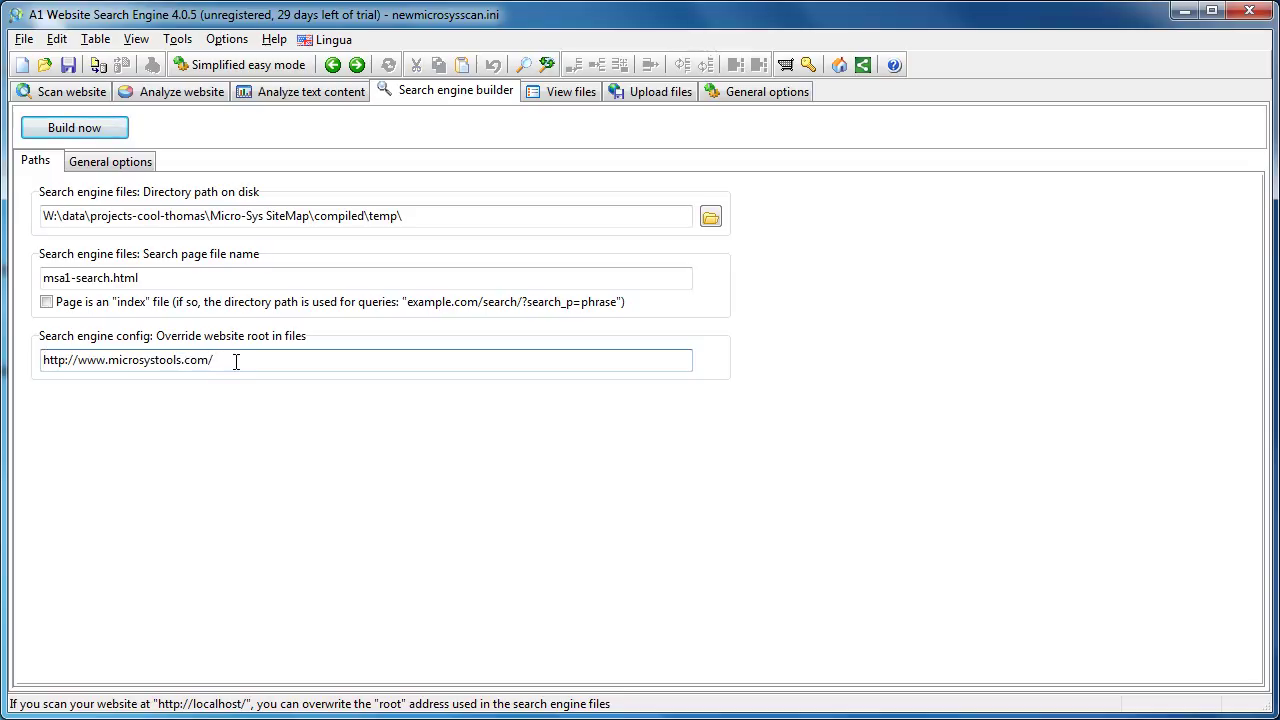
{"action": "left_click", "coordinate": [50, 92]}
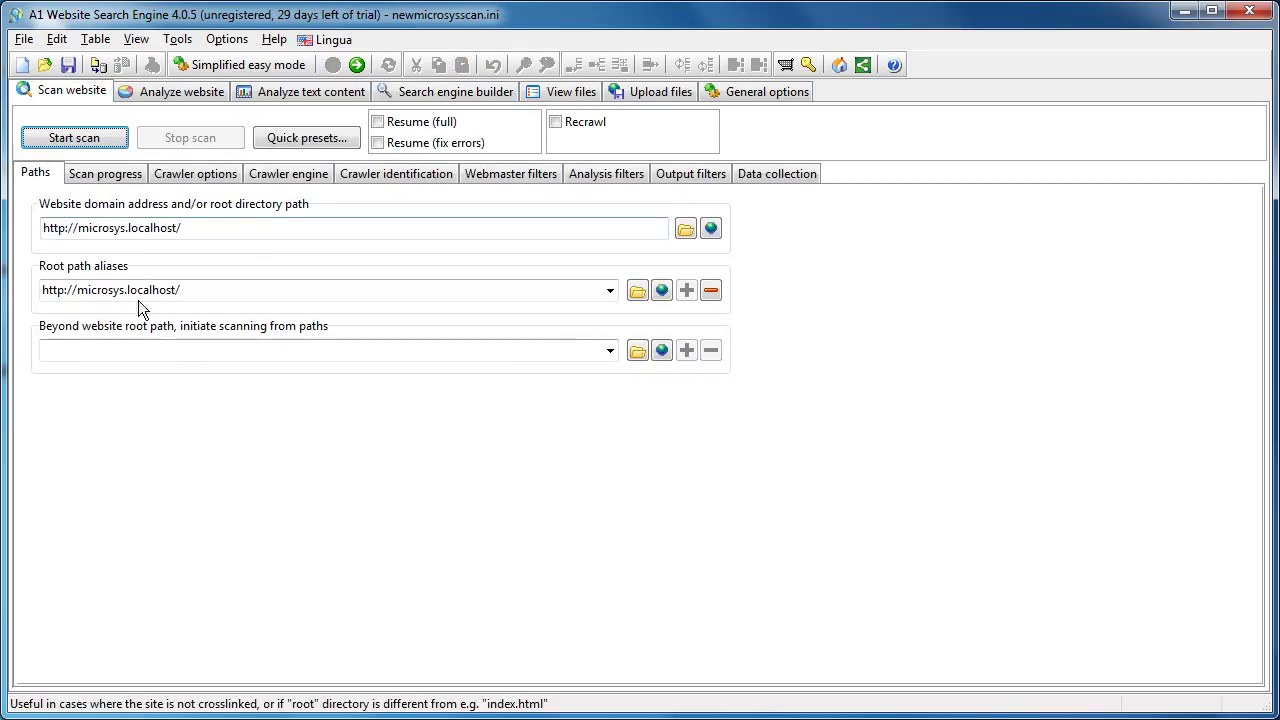
{"action": "left_click", "coordinate": [391, 94]}
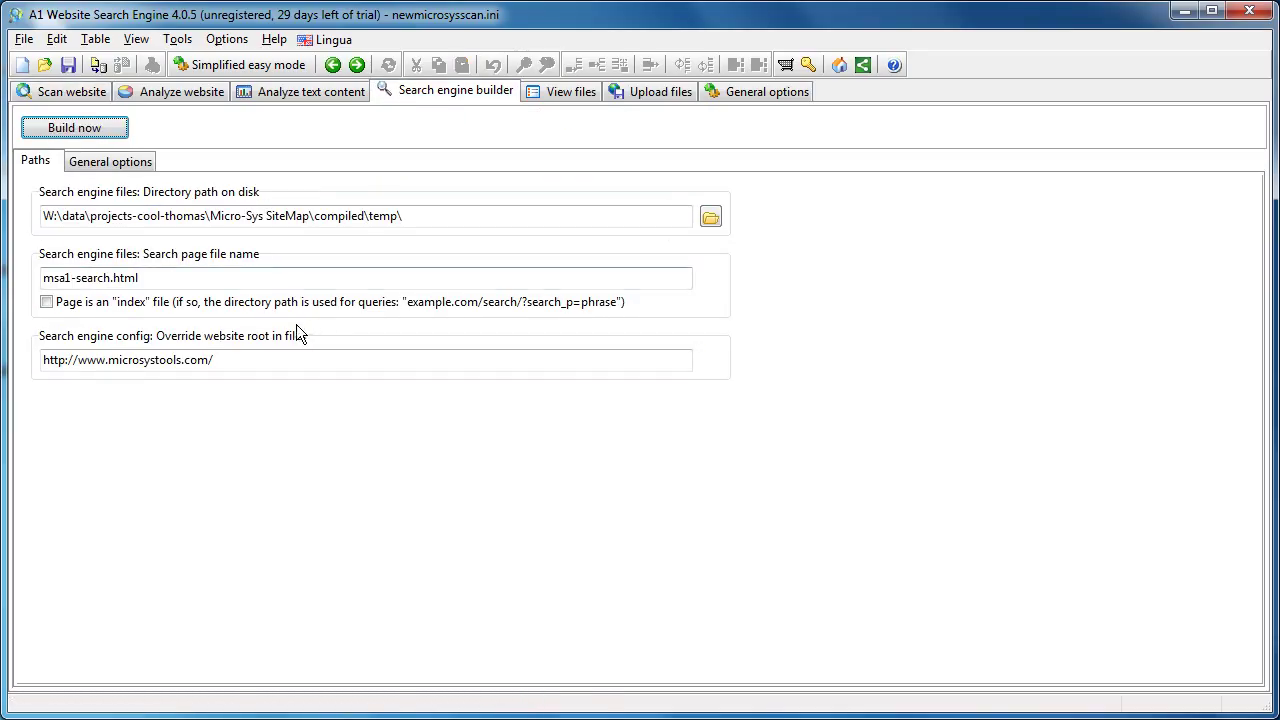
{"action": "left_click_drag", "start_coordinate": [243, 359], "coordinate": [40, 359]}
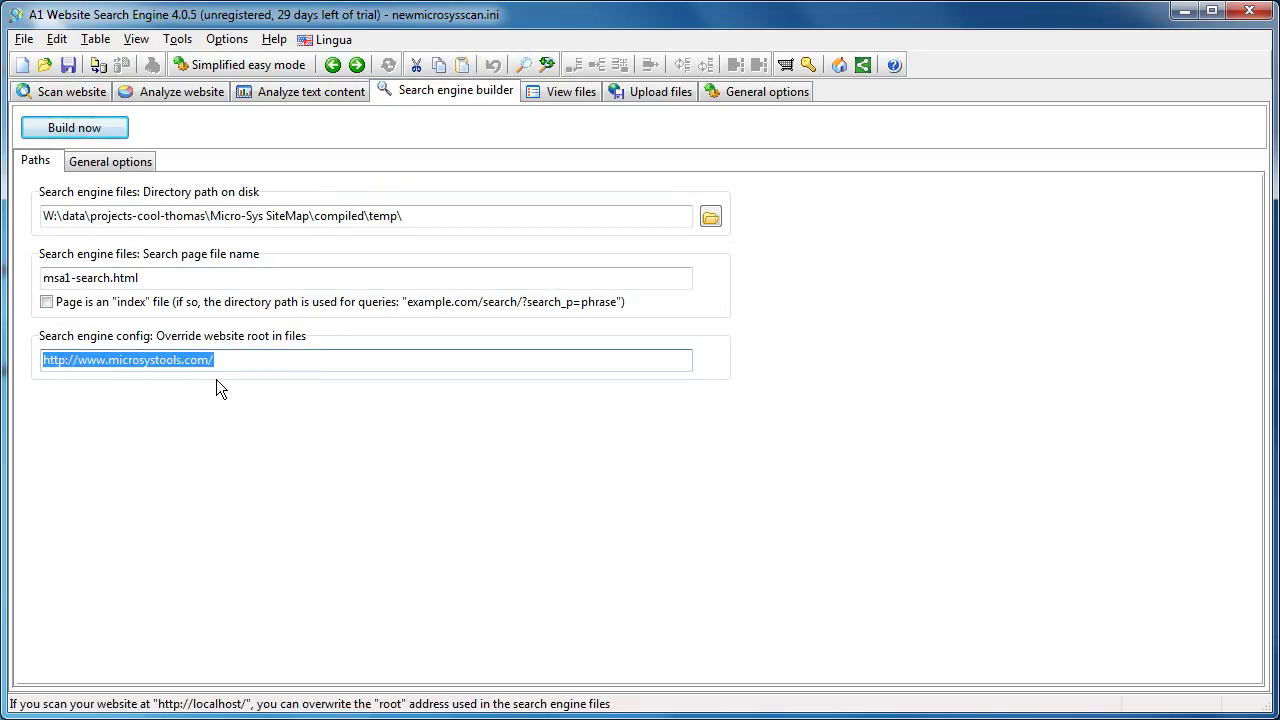
Keep Deferred load (Javascript file) as engine kind, build it, and view msa1-search.html.
{"action": "left_click", "coordinate": [112, 162]}
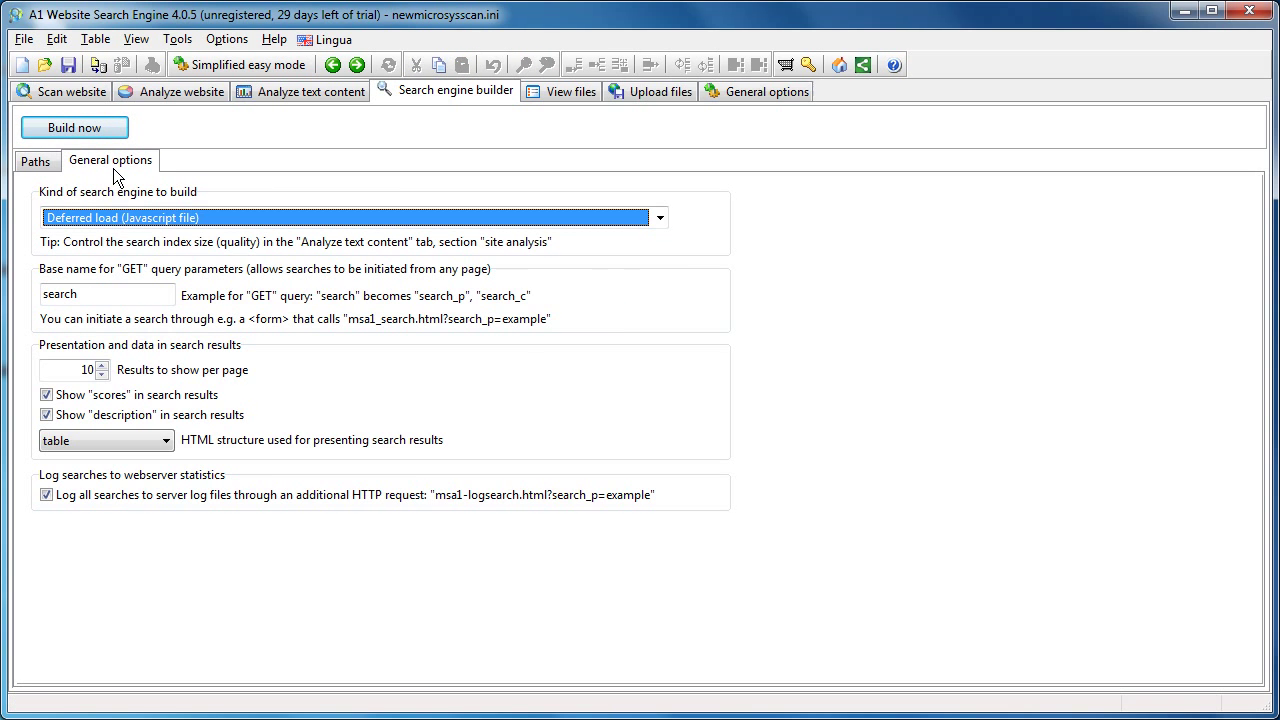
{"action": "left_click", "coordinate": [201, 217]}
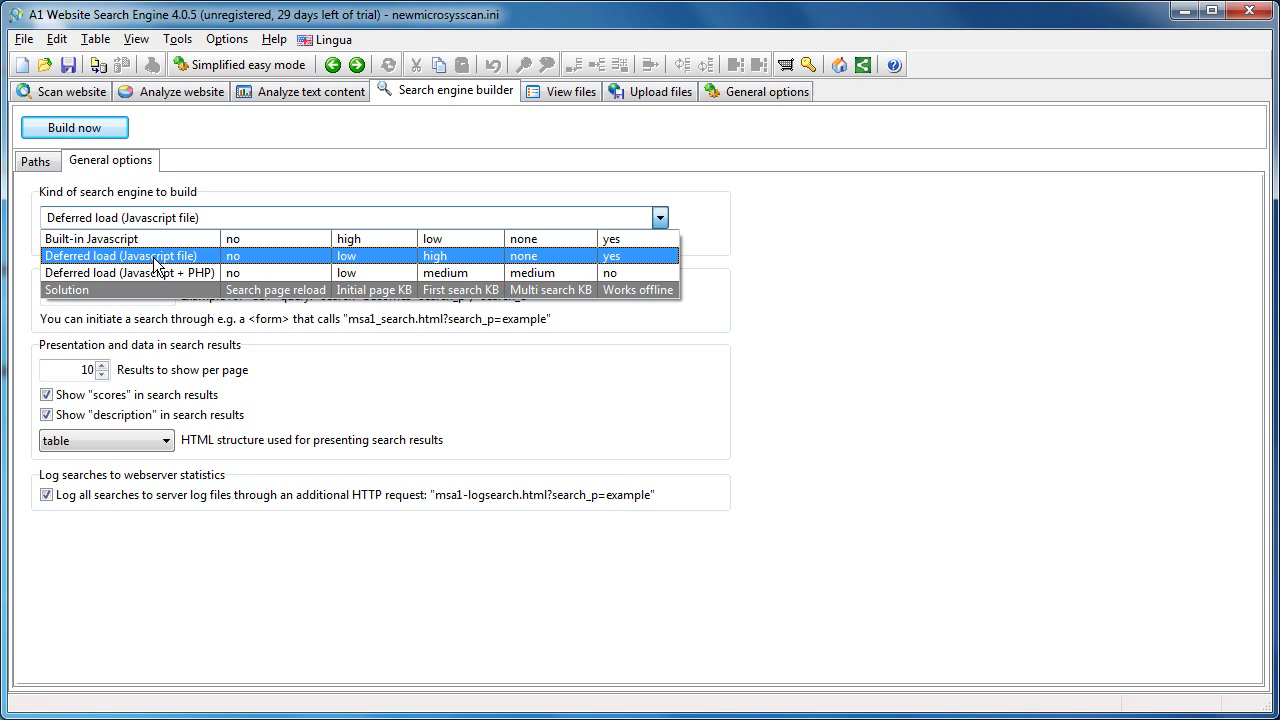
{"action": "left_click", "coordinate": [155, 265]}
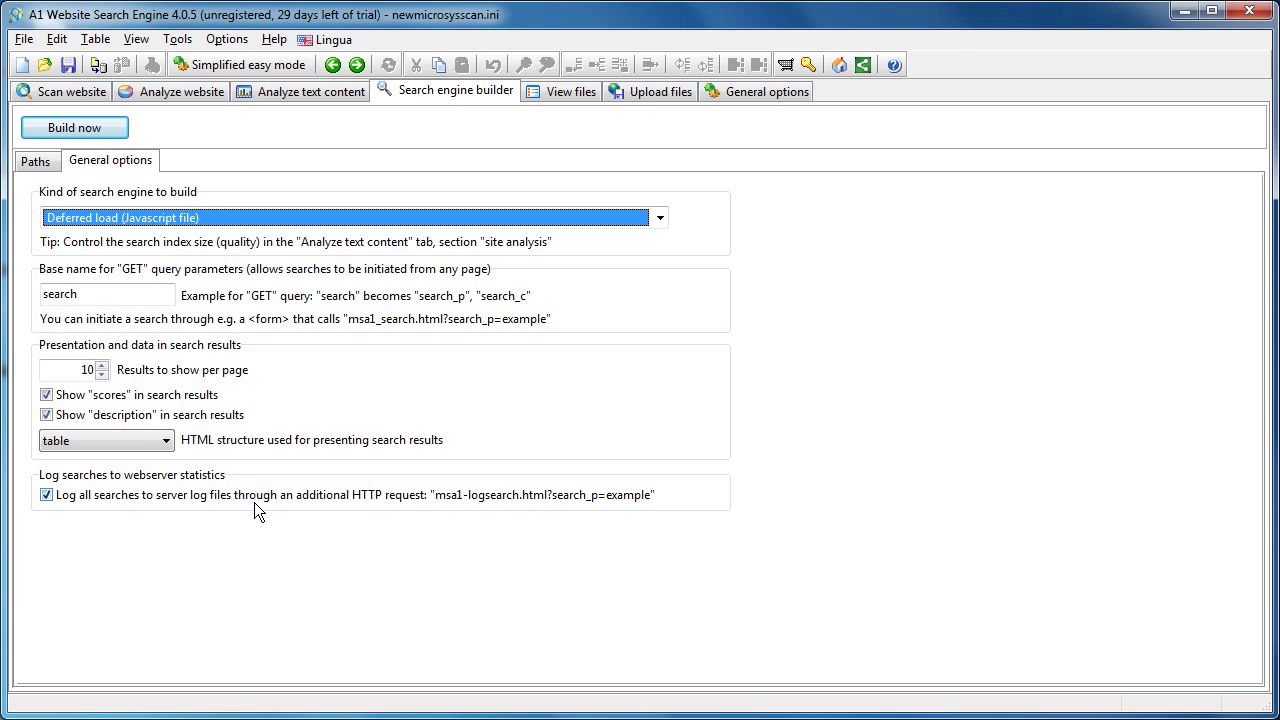
{"action": "left_click", "coordinate": [83, 133]}
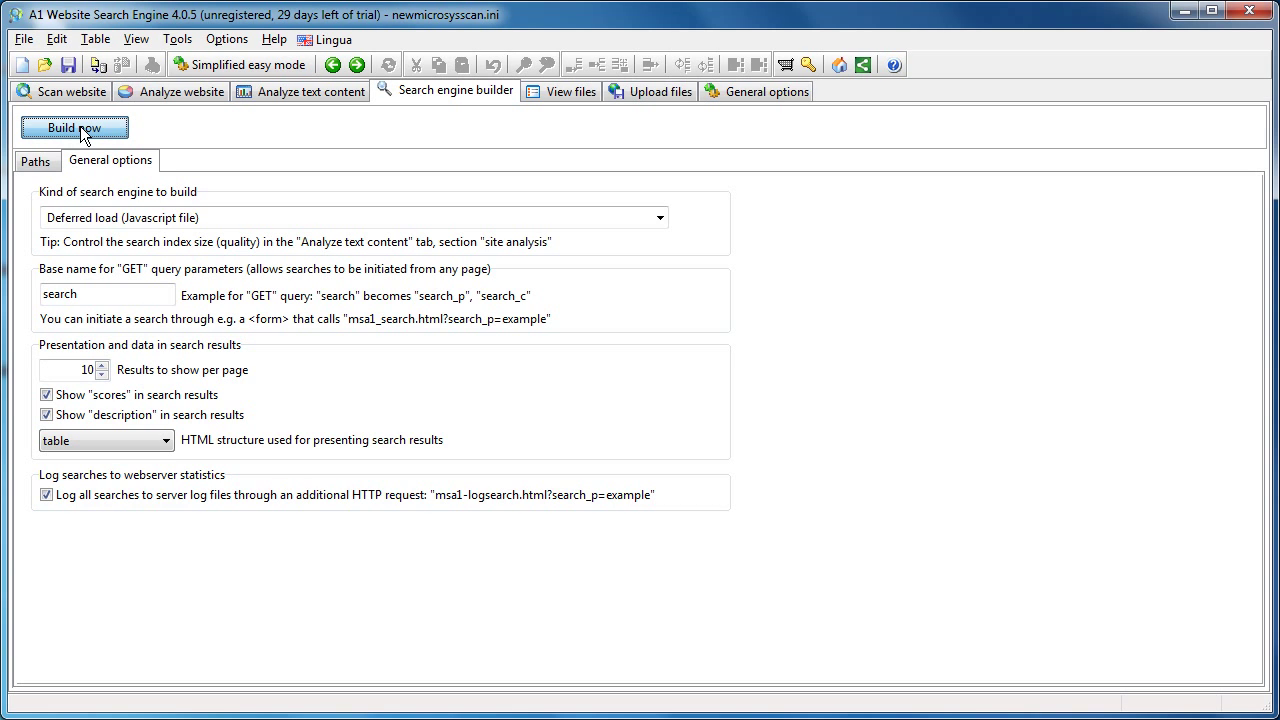
{"action": "left_click", "coordinate": [80, 127]}
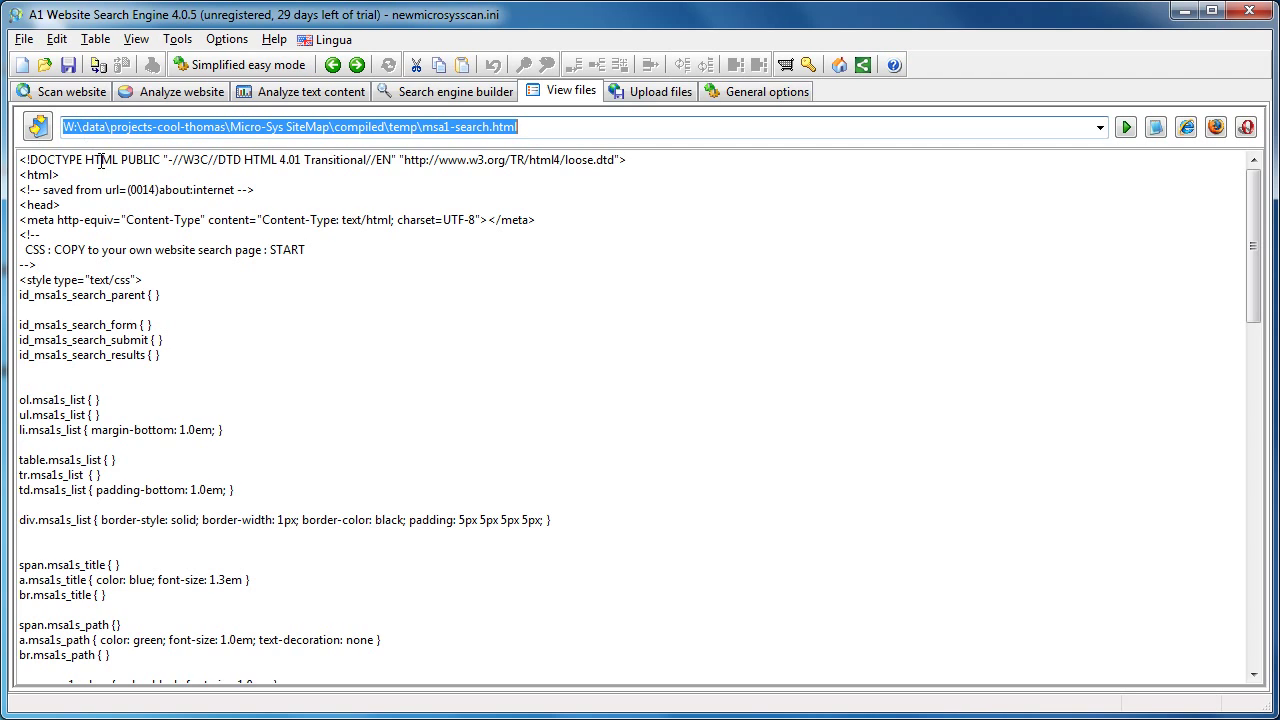
Turn on syntax highlighting for the generated msa1-search.html source.
{"action": "left_click", "coordinate": [170, 204]}
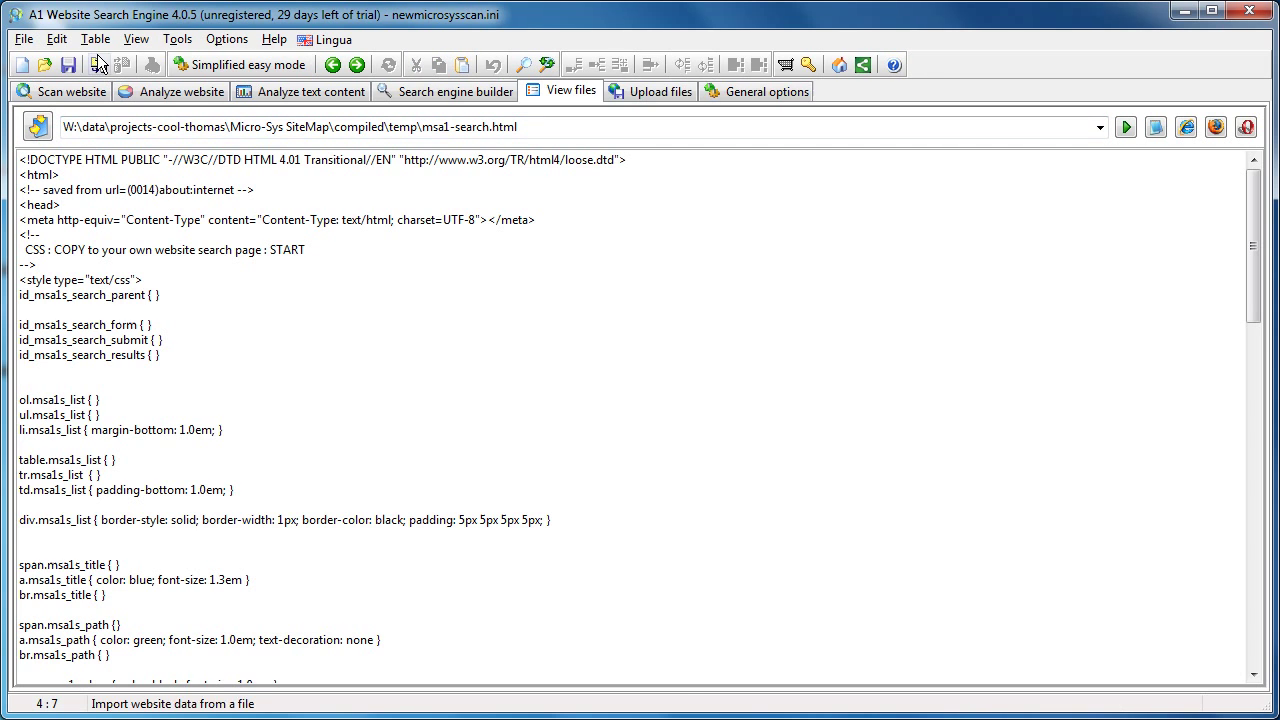
{"action": "left_click", "coordinate": [136, 39]}
{"action": "mouse_move", "coordinate": [195, 45]}
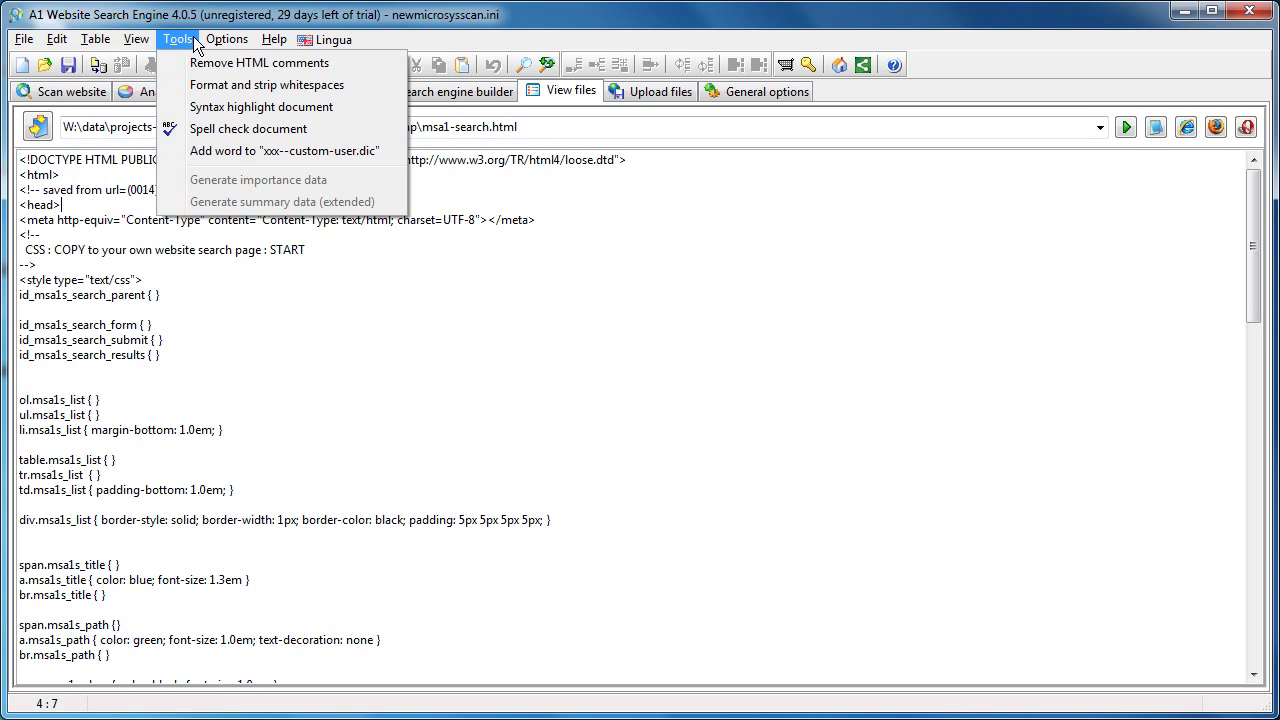
{"action": "left_click", "coordinate": [228, 110]}
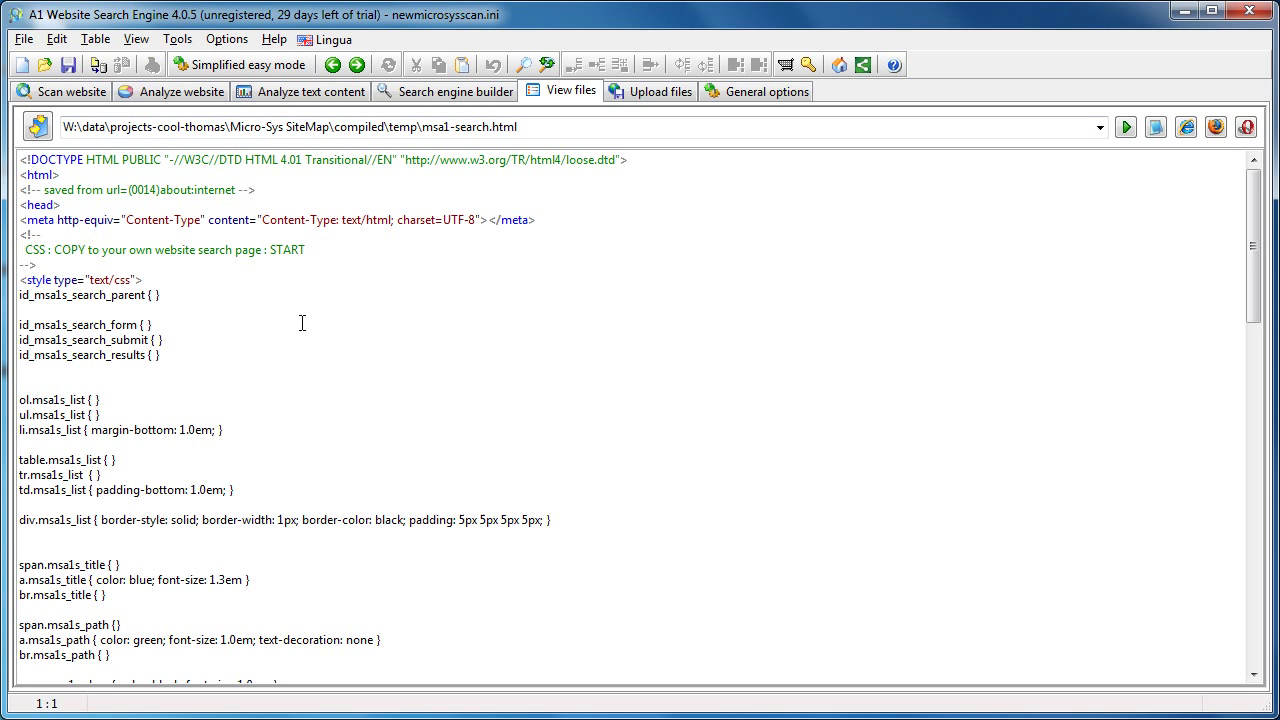
{"action": "scroll", "coordinate": [320, 316], "scroll_direction": "down", "scroll_amount": 1}
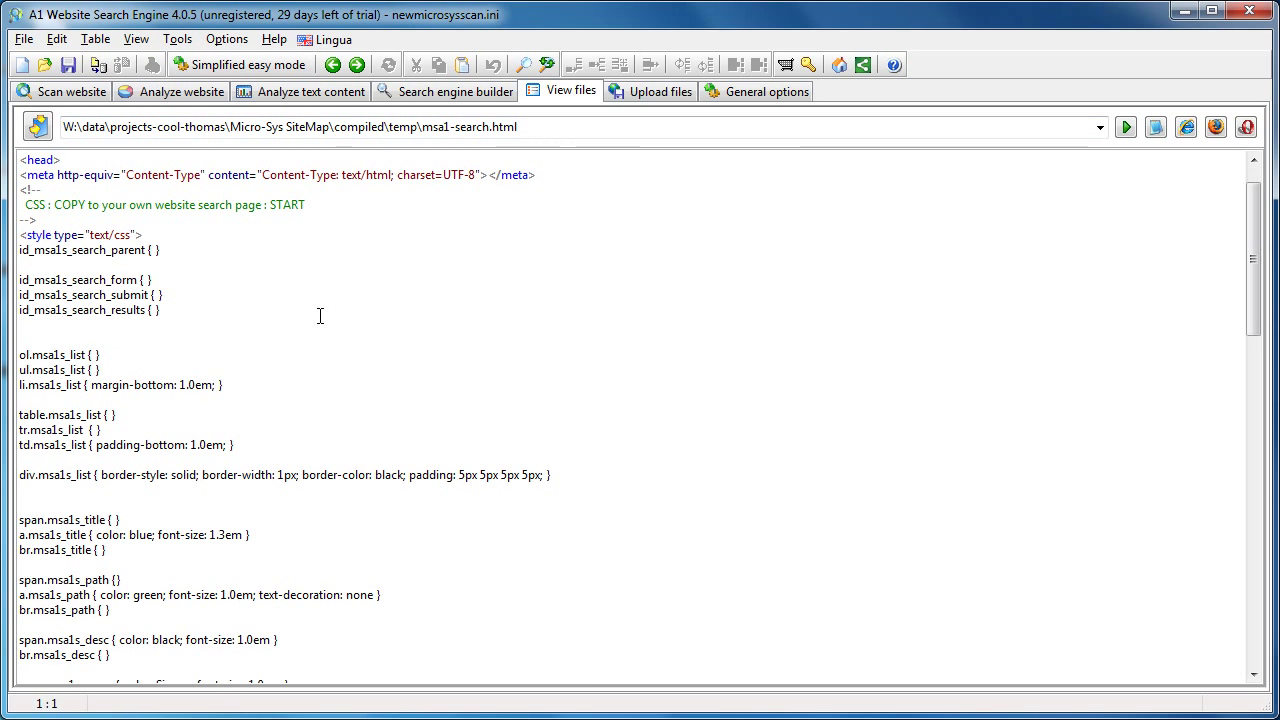
{"action": "scroll", "coordinate": [320, 316], "scroll_direction": "down", "scroll_amount": 1}
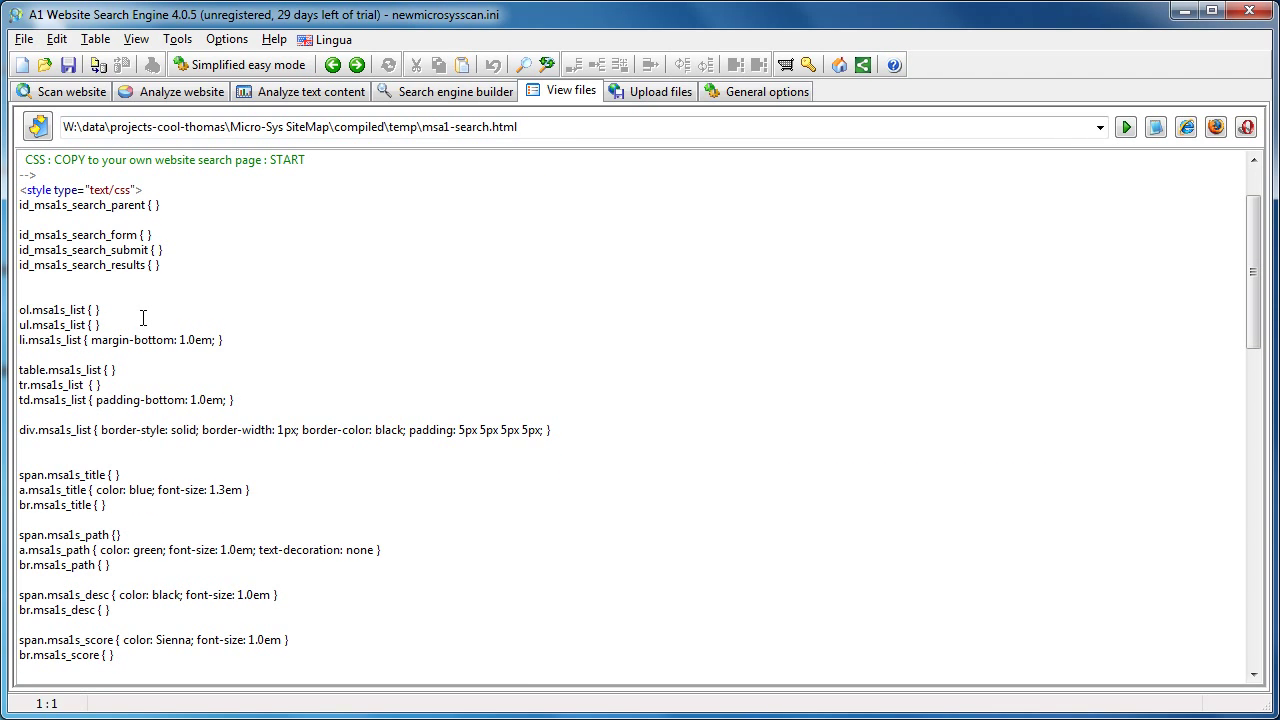
Select the search page's full path, then just its msa1-search.html file name.
{"action": "left_click", "coordinate": [428, 127]}
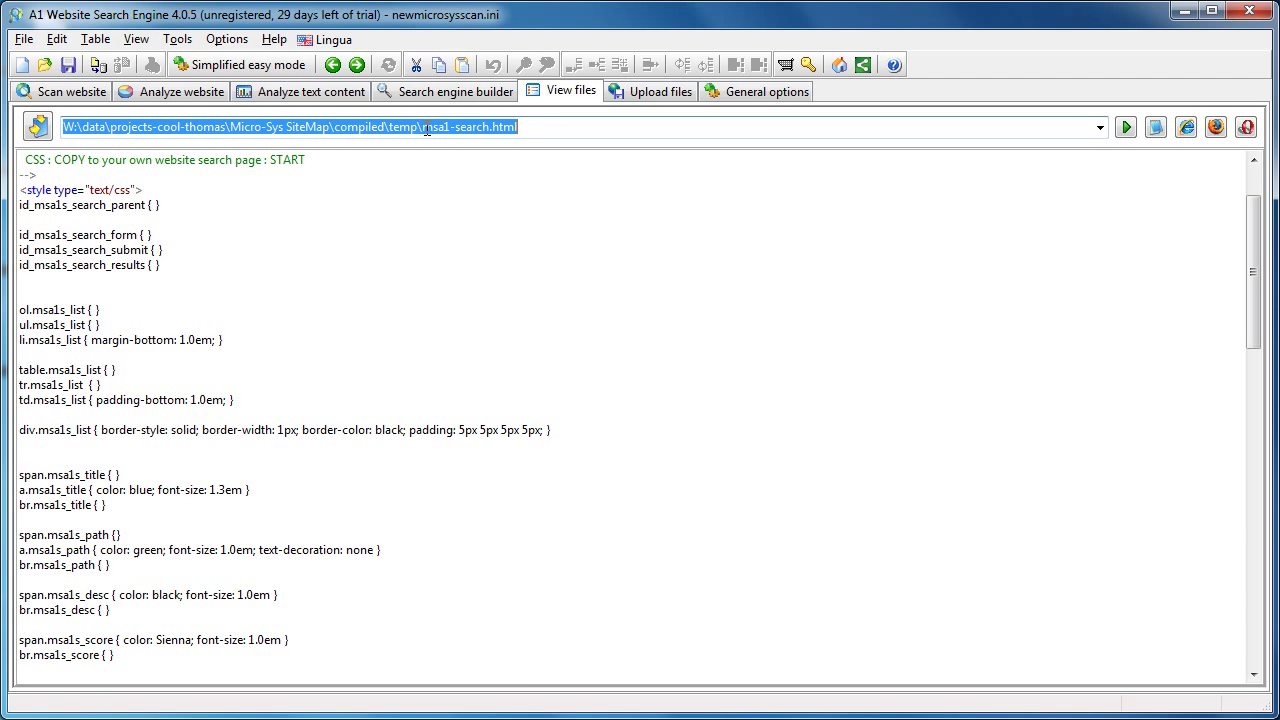
{"action": "left_click", "coordinate": [555, 127]}
{"action": "left_click_drag", "start_coordinate": [518, 127], "coordinate": [432, 127]}
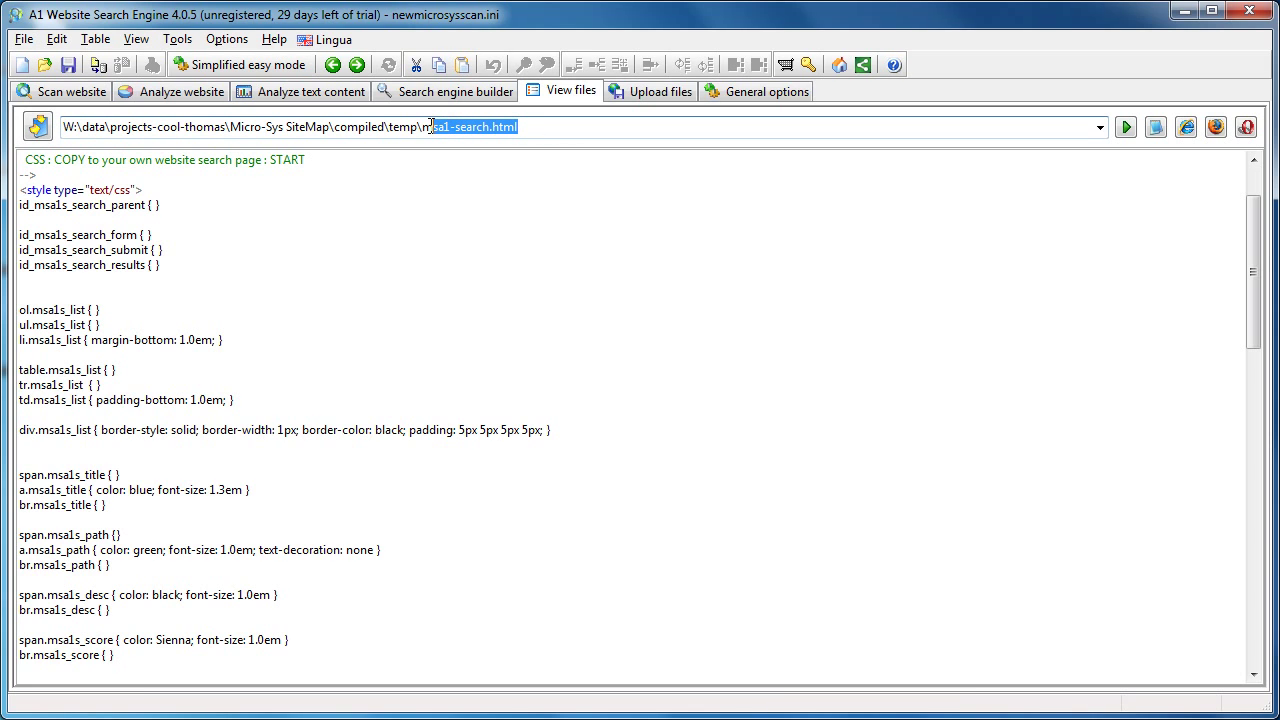
{"action": "left_click", "coordinate": [339, 247]}
Select the copyable search-form HTML block, then list the four generated files.
{"action": "left_click_drag", "start_coordinate": [22, 190], "coordinate": [220, 611]}
{"action": "scroll", "coordinate": [206, 355], "scroll_direction": "down", "scroll_amount": 4}
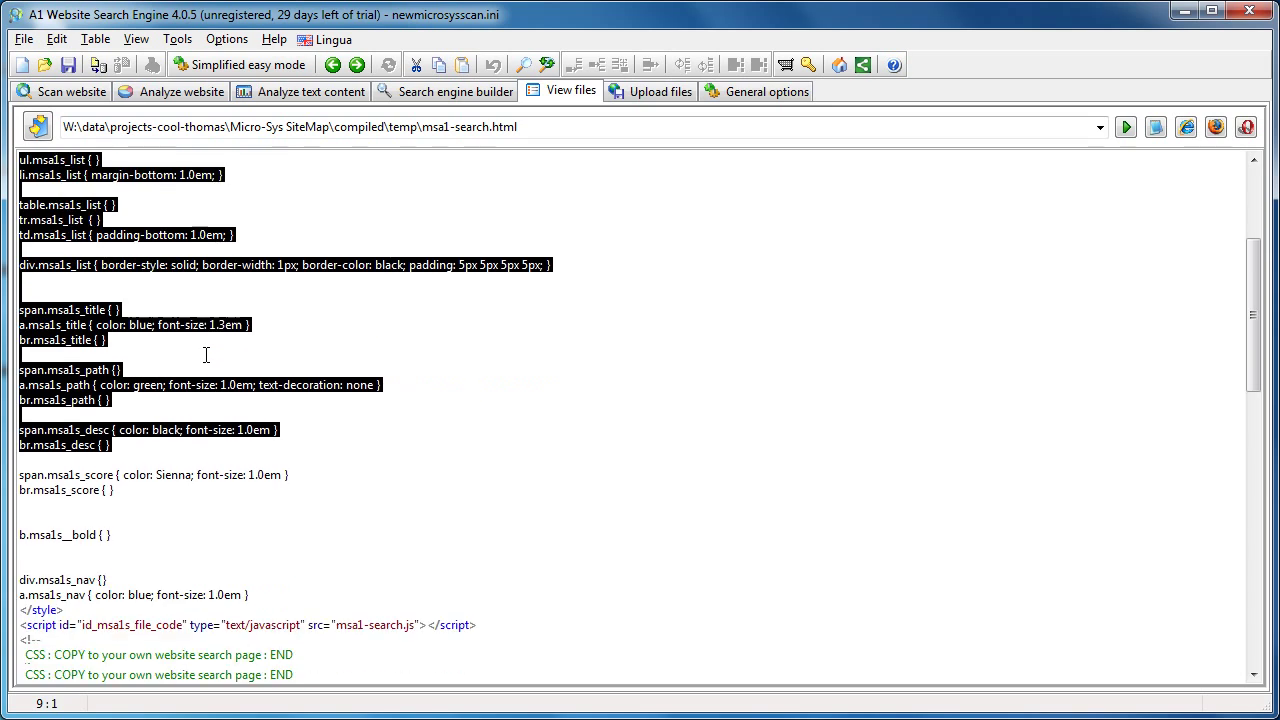
{"action": "scroll", "coordinate": [206, 355], "scroll_direction": "down", "scroll_amount": 2}
{"action": "scroll", "coordinate": [180, 348], "scroll_direction": "up", "scroll_amount": 4}
{"action": "scroll", "coordinate": [146, 344], "scroll_direction": "up", "scroll_amount": 4}
{"action": "scroll", "coordinate": [143, 322], "scroll_direction": "down", "scroll_amount": 7}
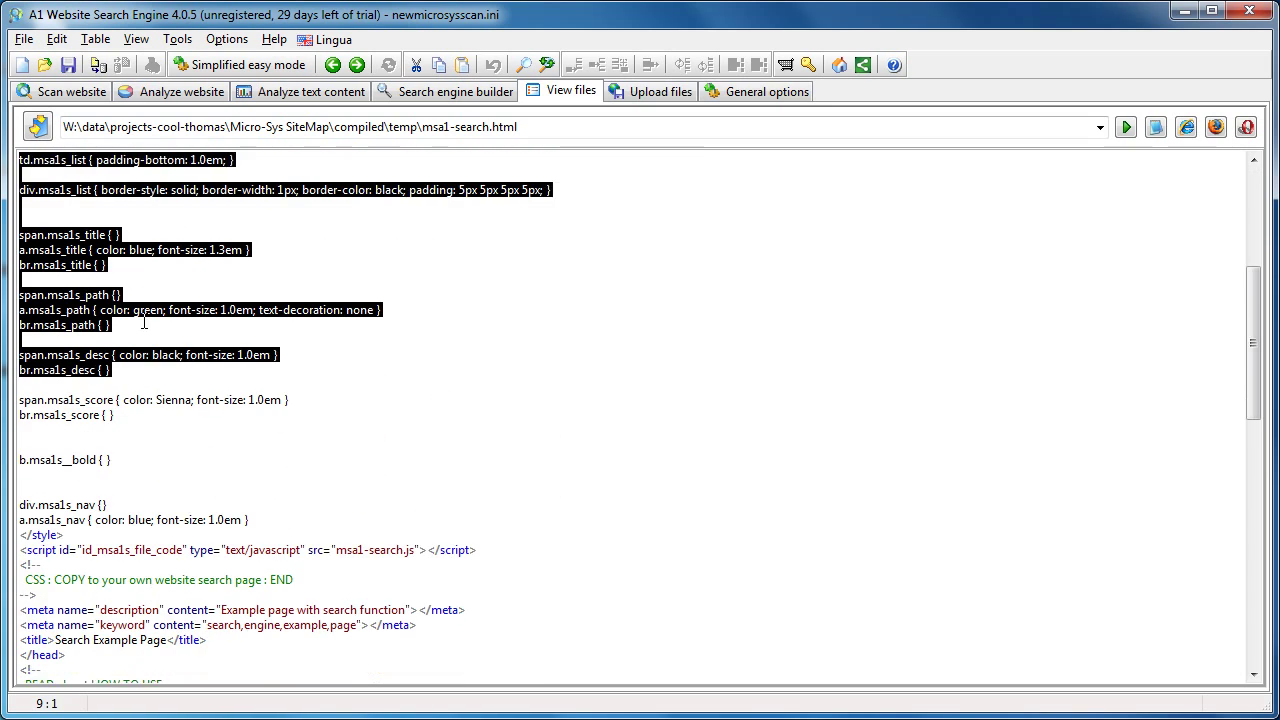
{"action": "scroll", "coordinate": [143, 322], "scroll_direction": "down", "scroll_amount": 11}
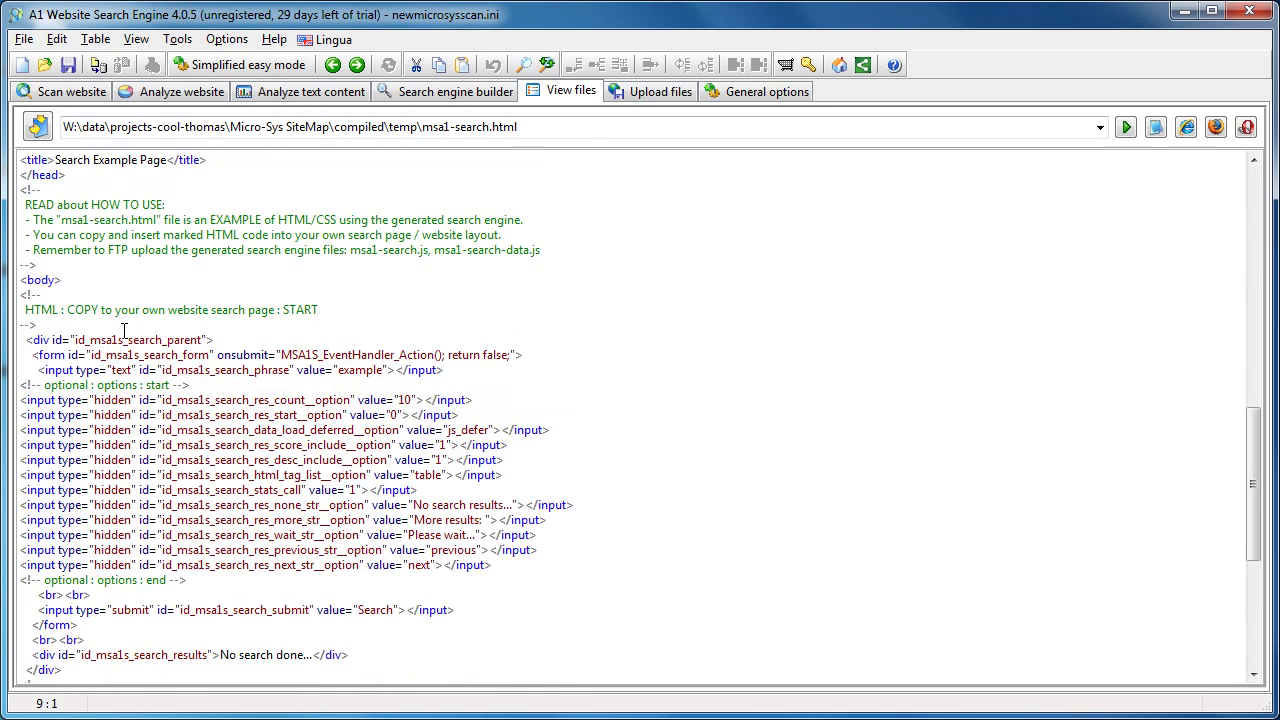
{"action": "left_click_drag", "start_coordinate": [27, 190], "coordinate": [190, 672]}
{"action": "scroll", "coordinate": [190, 670], "scroll_direction": "down", "scroll_amount": 2}
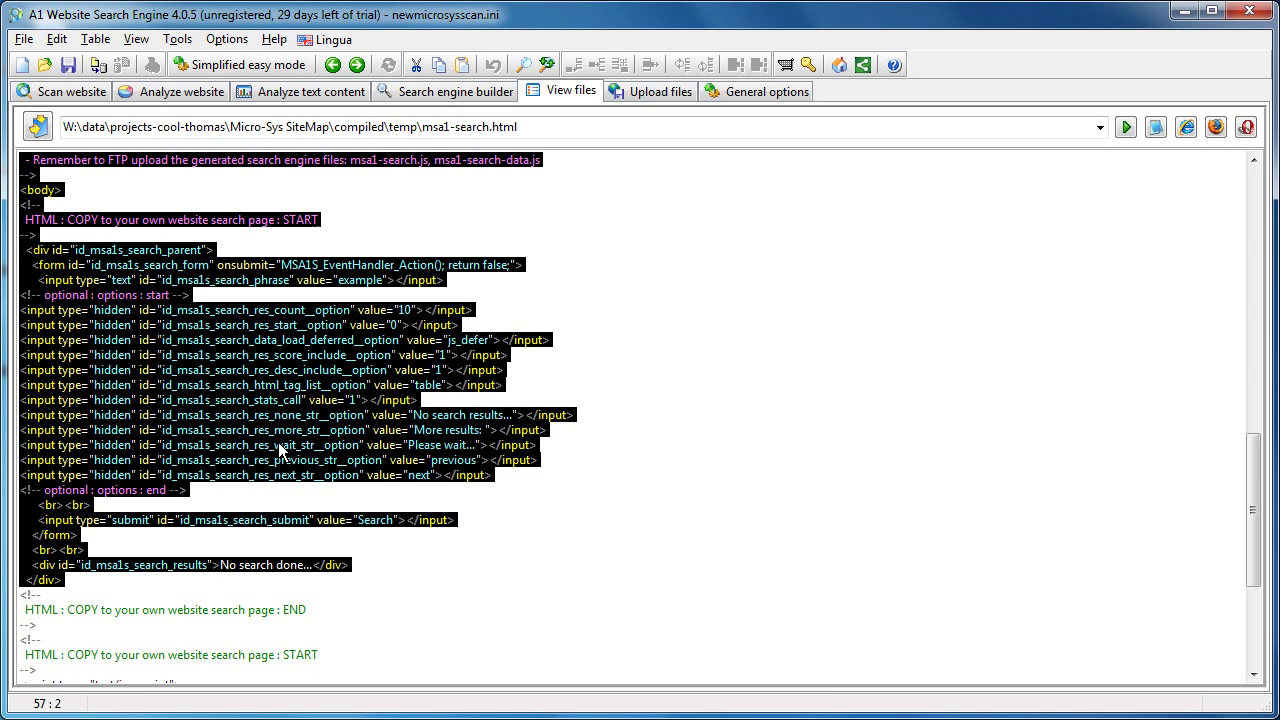
{"action": "scroll", "coordinate": [352, 332], "scroll_direction": "down", "scroll_amount": 1}
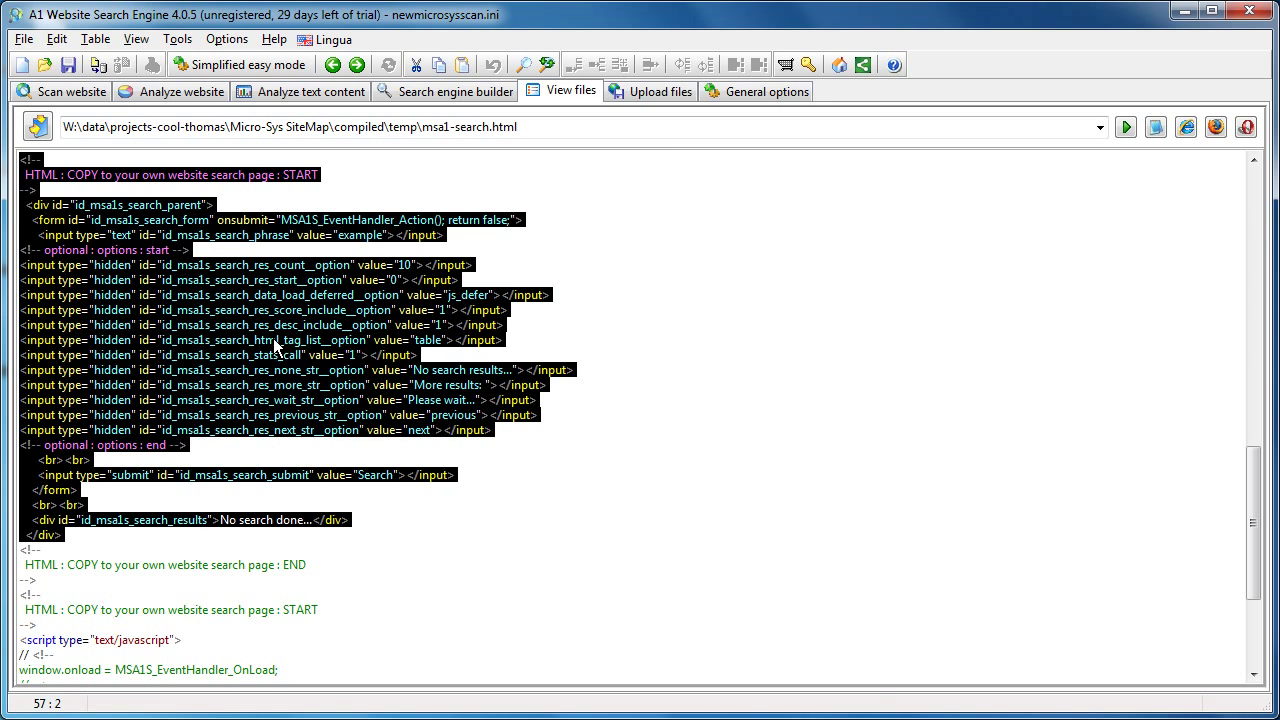
{"action": "left_click", "coordinate": [658, 223]}
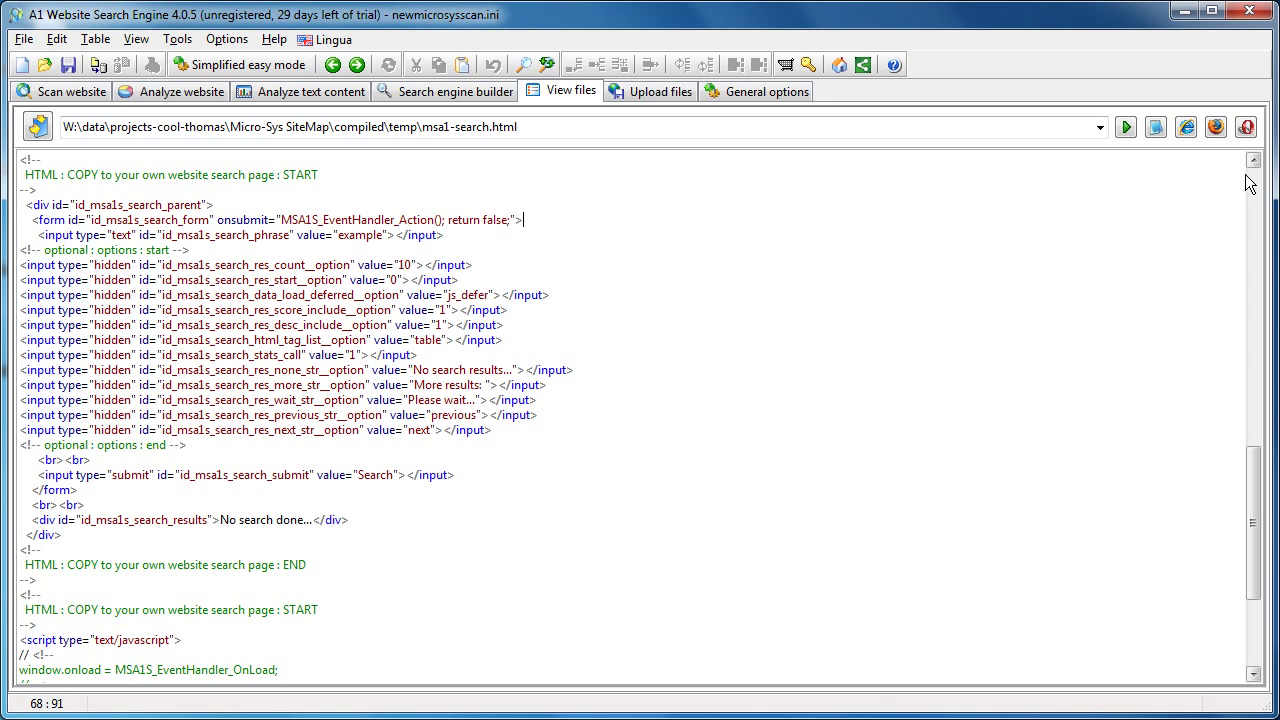
{"action": "left_click", "coordinate": [1100, 127]}
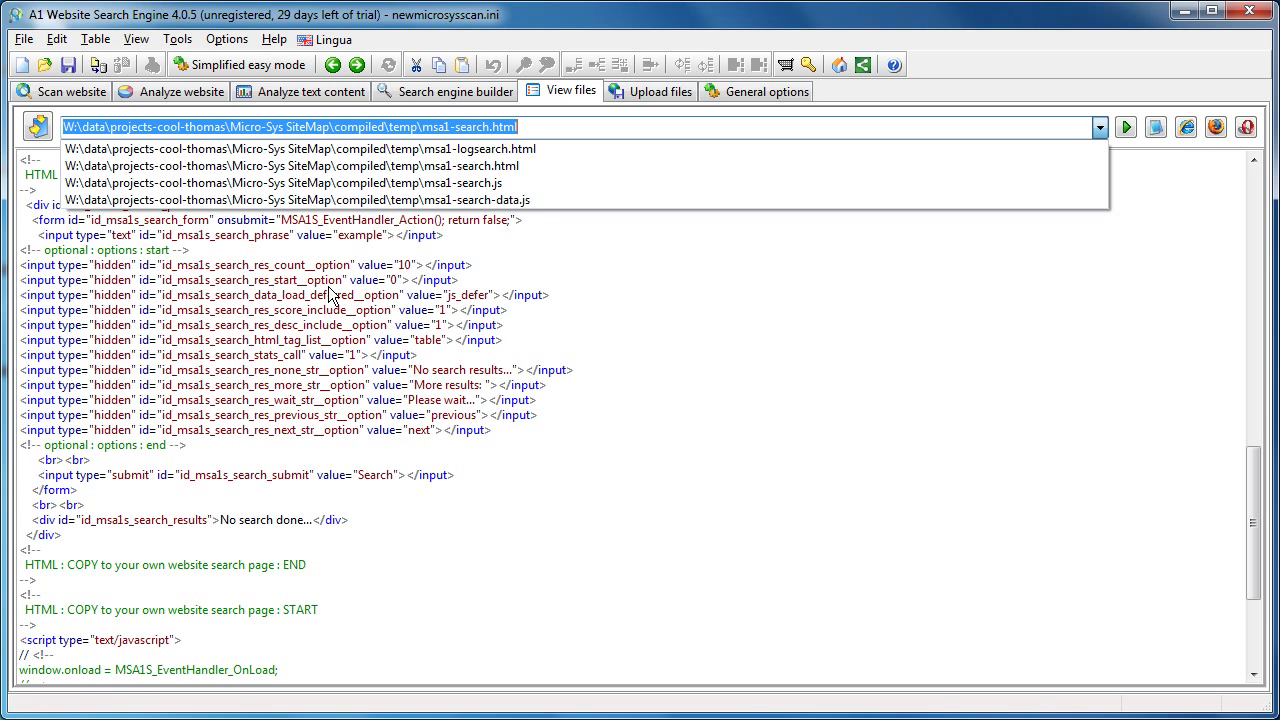
Preview the rendered search page and search it for 'sitemap'.
{"action": "left_click", "coordinate": [181, 271]}
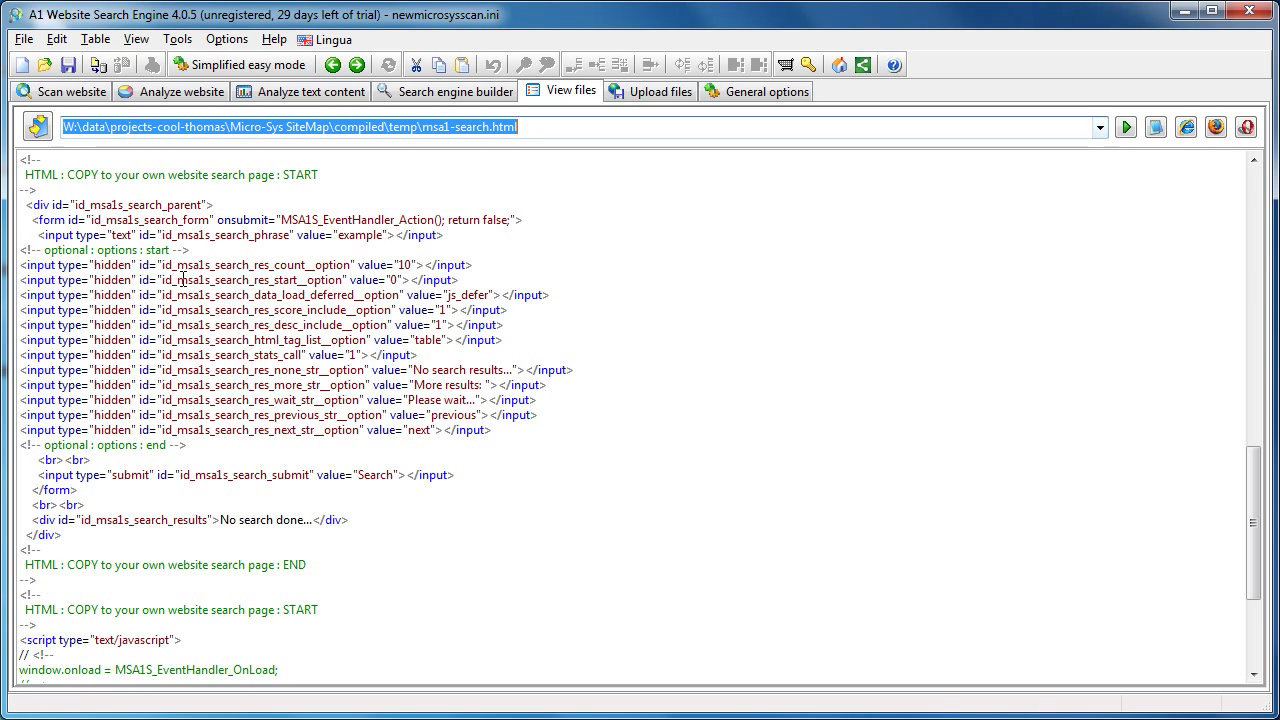
{"action": "left_click", "coordinate": [42, 138]}
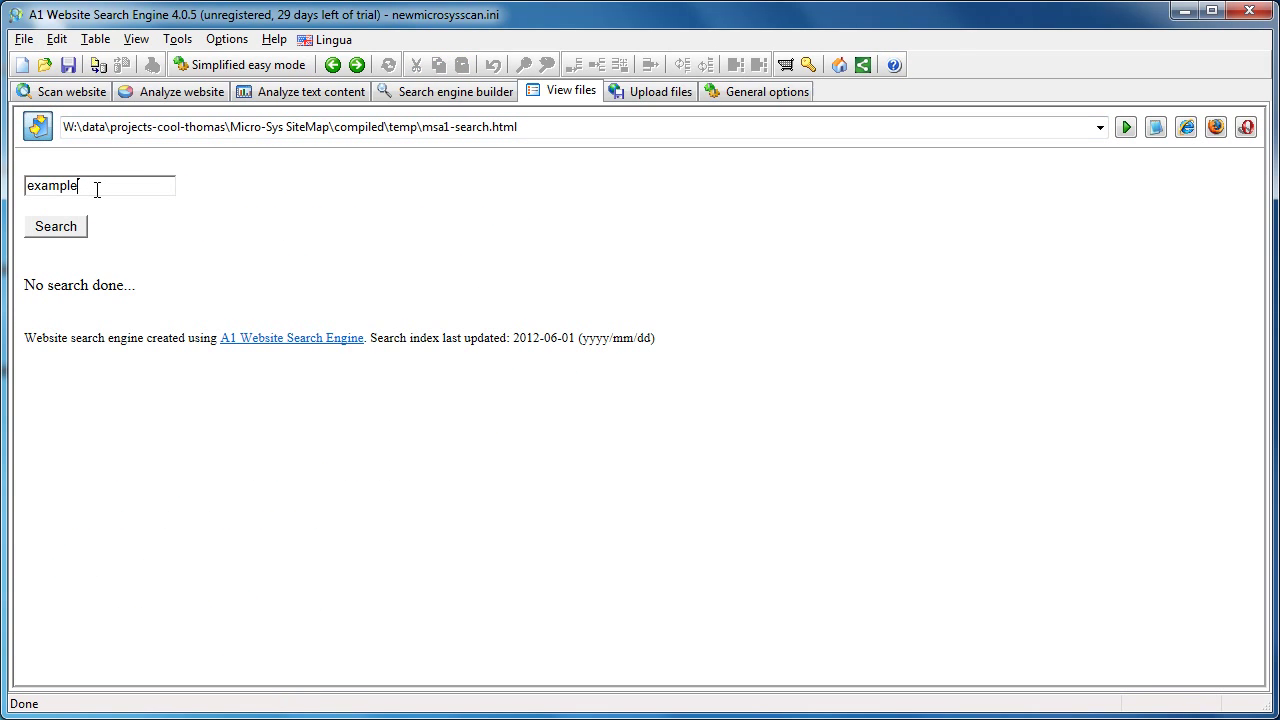
{"action": "key", "text": "ctrl+a"}
{"action": "key", "text": "BackSpace"}
{"action": "type", "text": "sitemap"}
{"action": "left_click", "coordinate": [59, 231]}
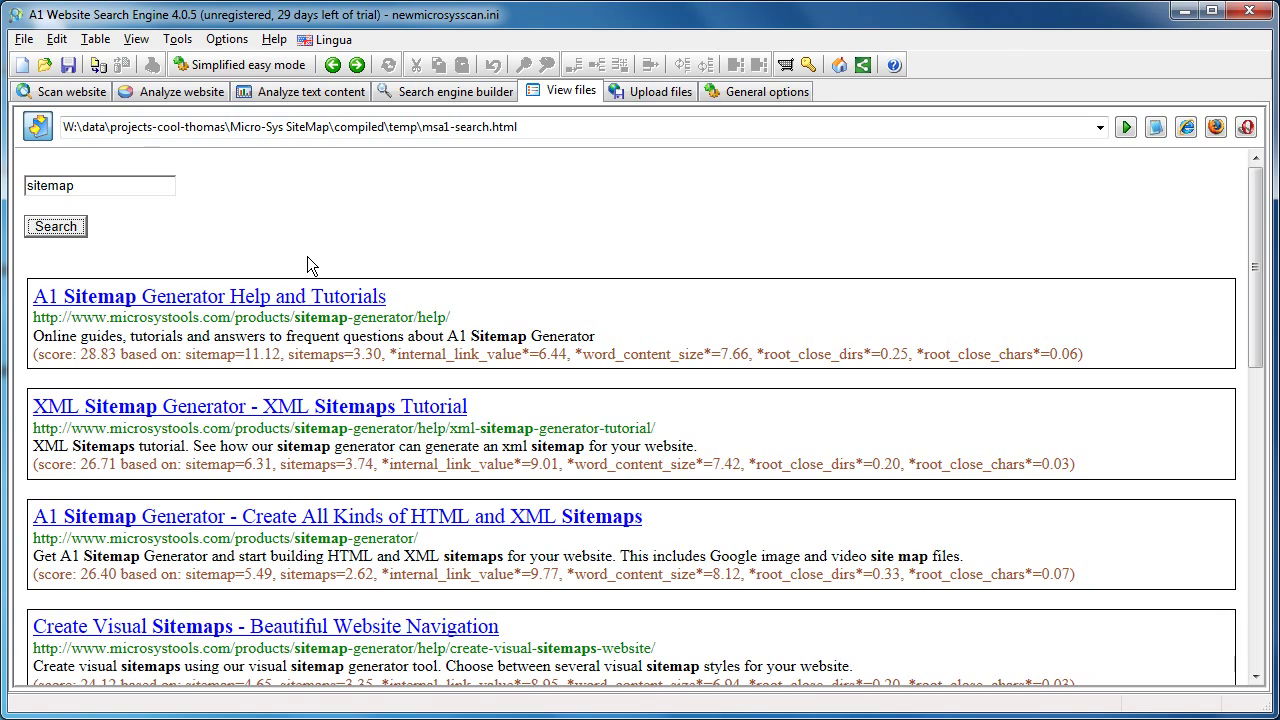
Select the page address, then switch back to the HTML source view.
{"action": "left_click", "coordinate": [459, 132]}
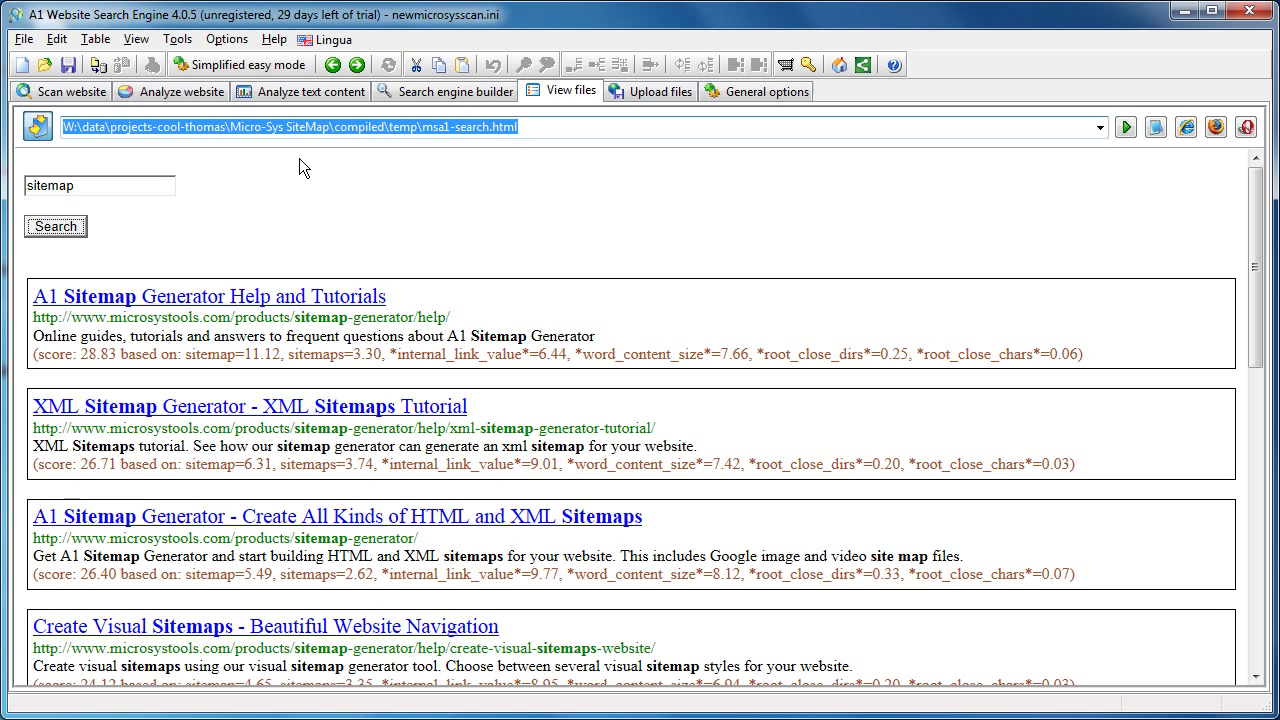
{"action": "left_click", "coordinate": [140, 190]}
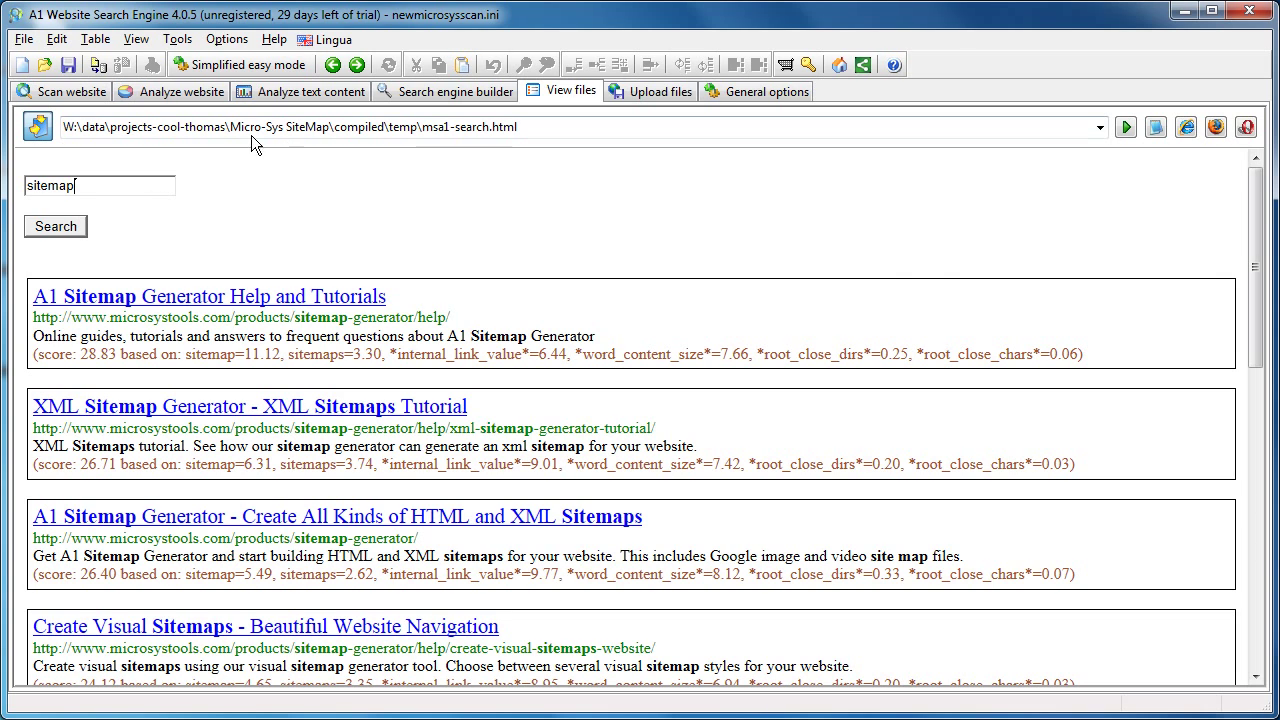
{"action": "left_click", "coordinate": [37, 125]}
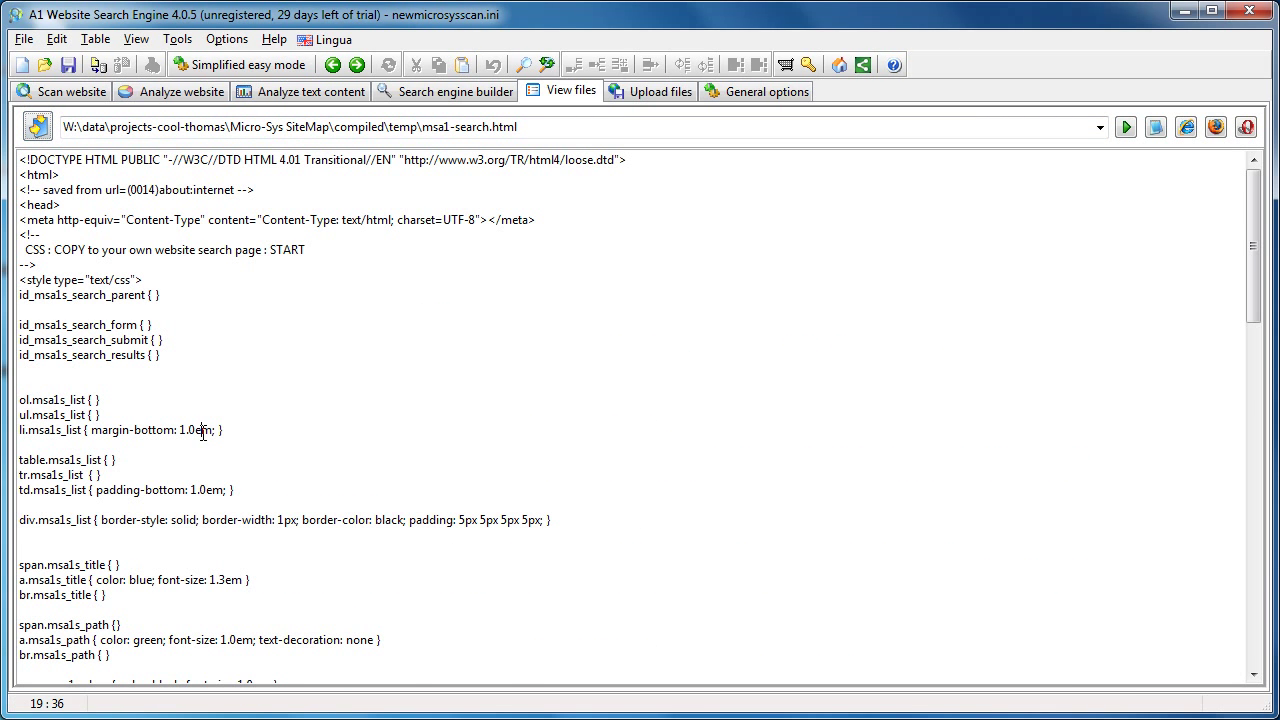
Clear the source selection and show the rendered search page again.
{"action": "scroll", "coordinate": [203, 430], "scroll_direction": "down", "scroll_amount": 20}
{"action": "left_click_drag", "start_coordinate": [36, 219], "coordinate": [161, 318]}
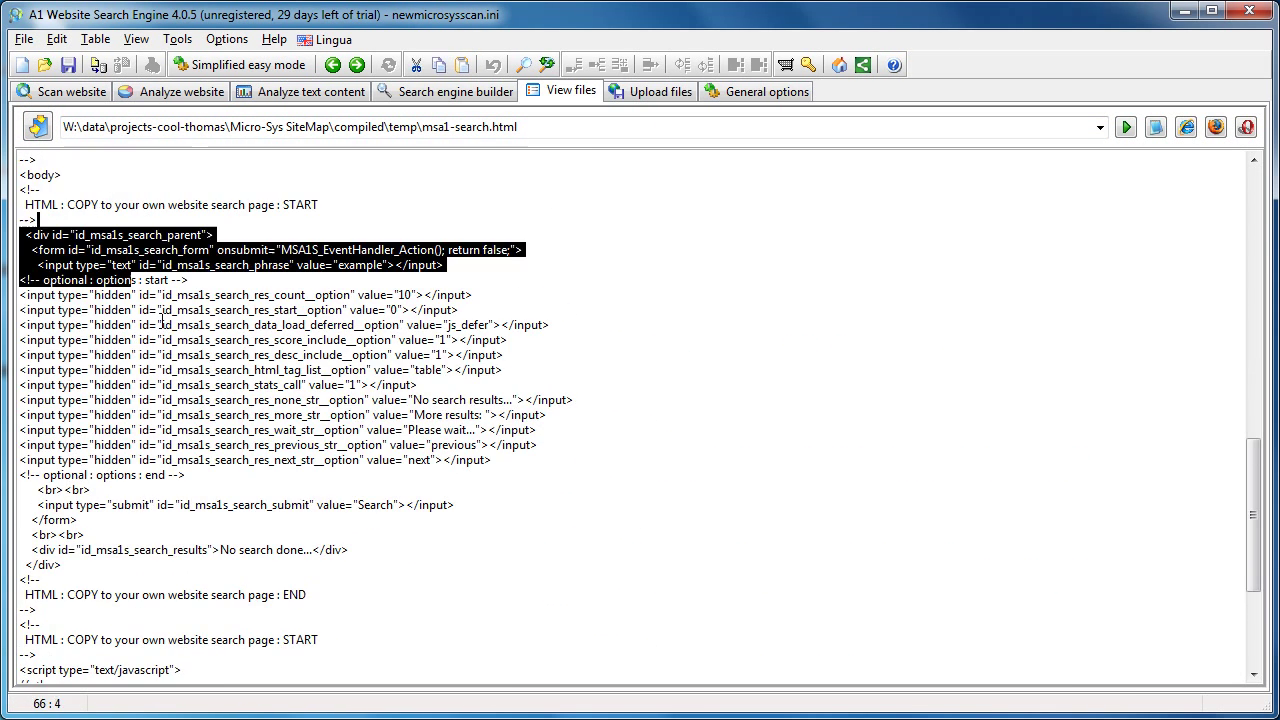
{"action": "left_click", "coordinate": [161, 318]}
{"action": "left_click", "coordinate": [37, 125]}
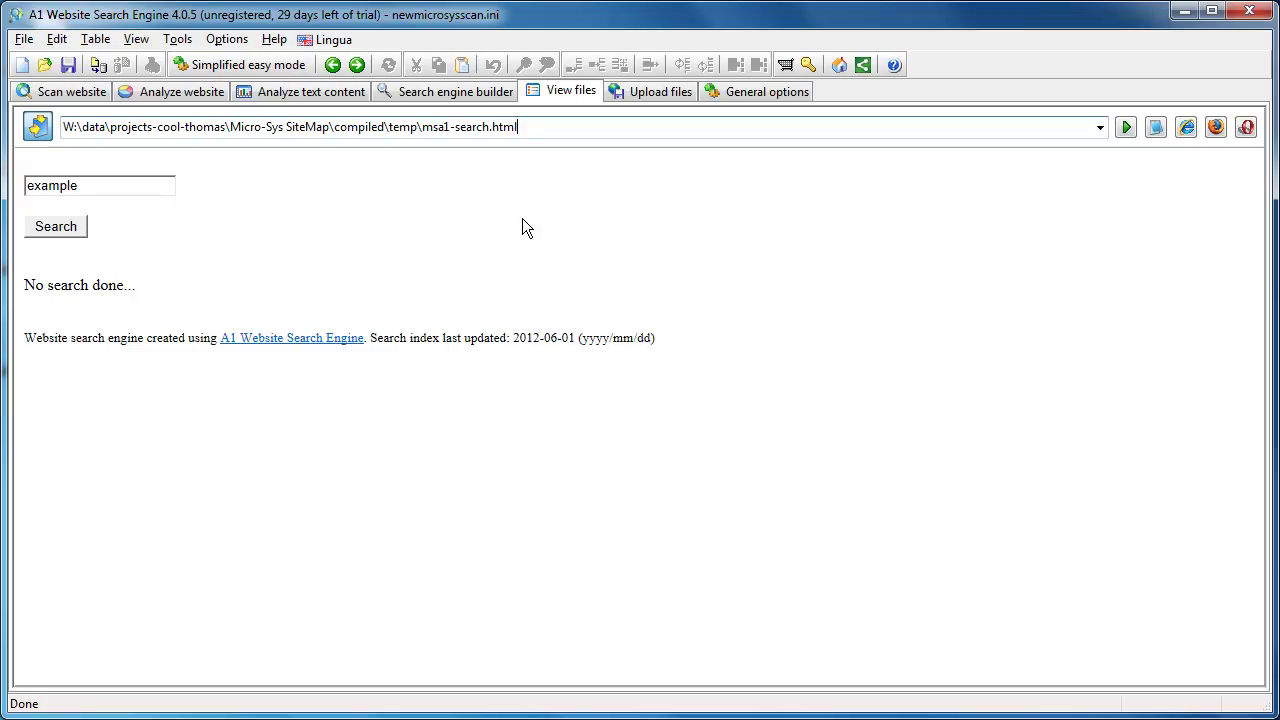
Append ?search_p=website%20downloader to the preview address.
{"action": "type", "text": "?search"}
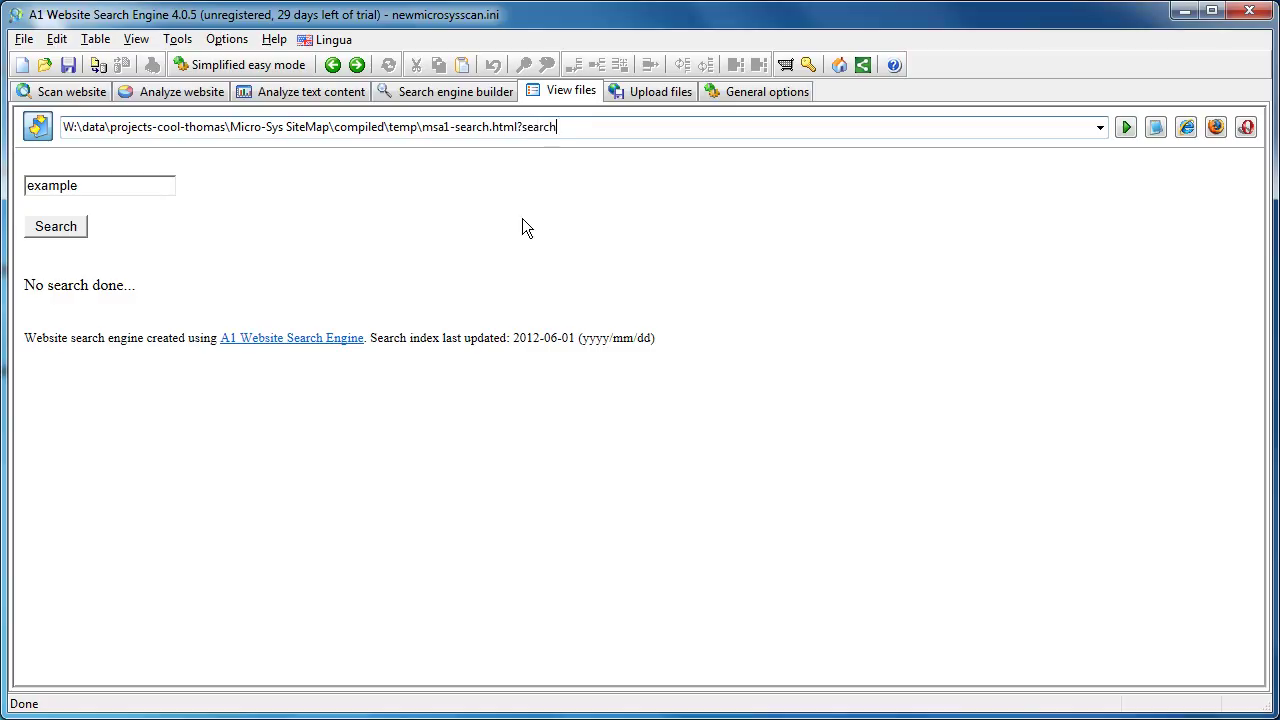
{"action": "type", "text": "_p="}
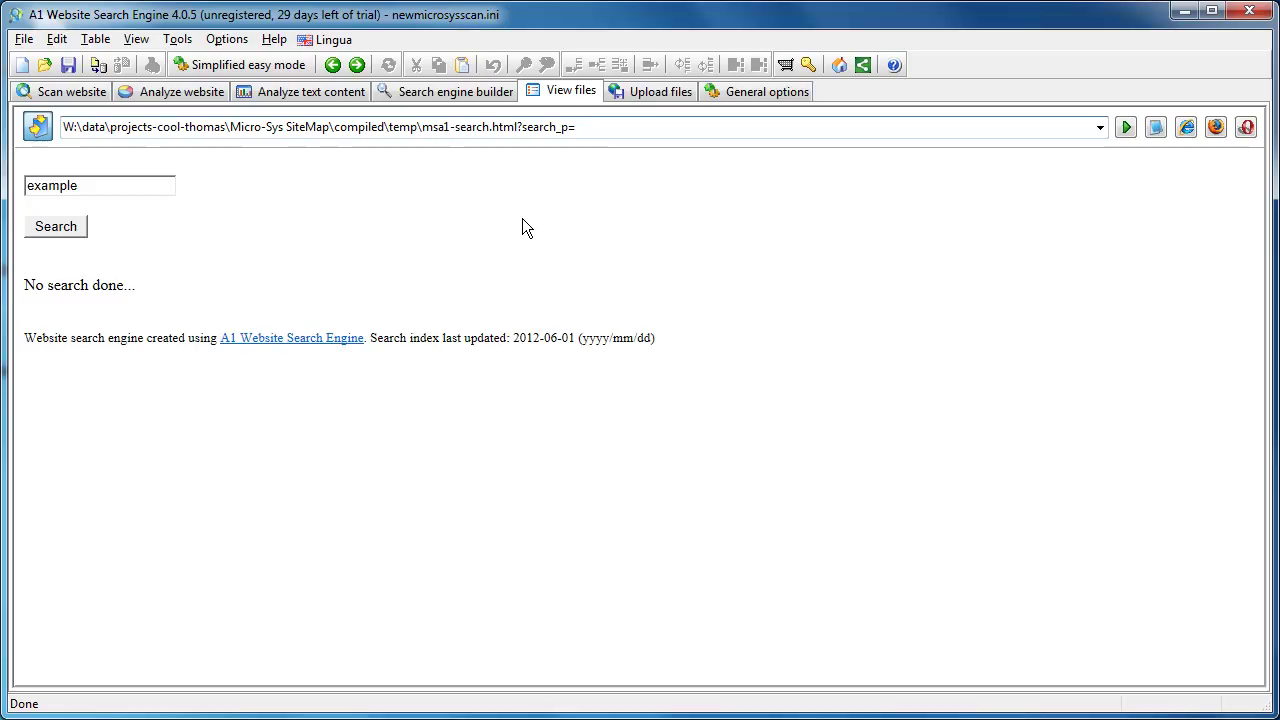
{"action": "type", "text": "website&downloader"}
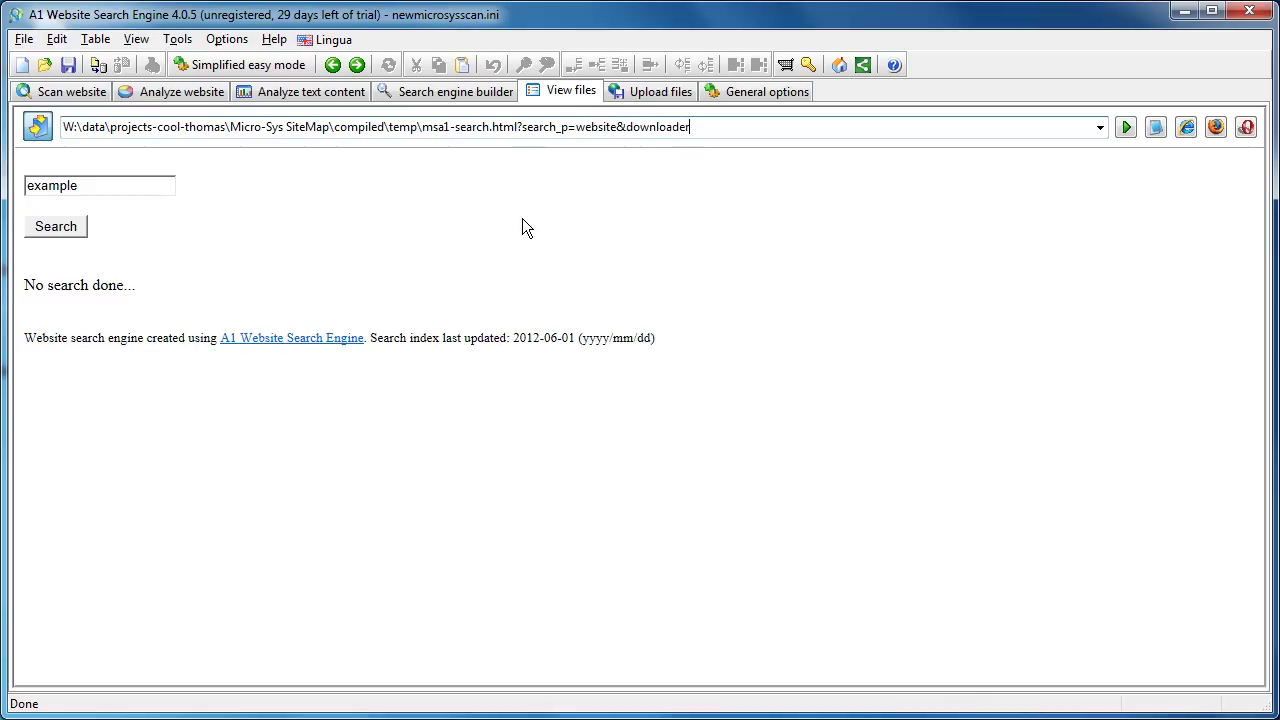
{"action": "key", "text": "Delete"}
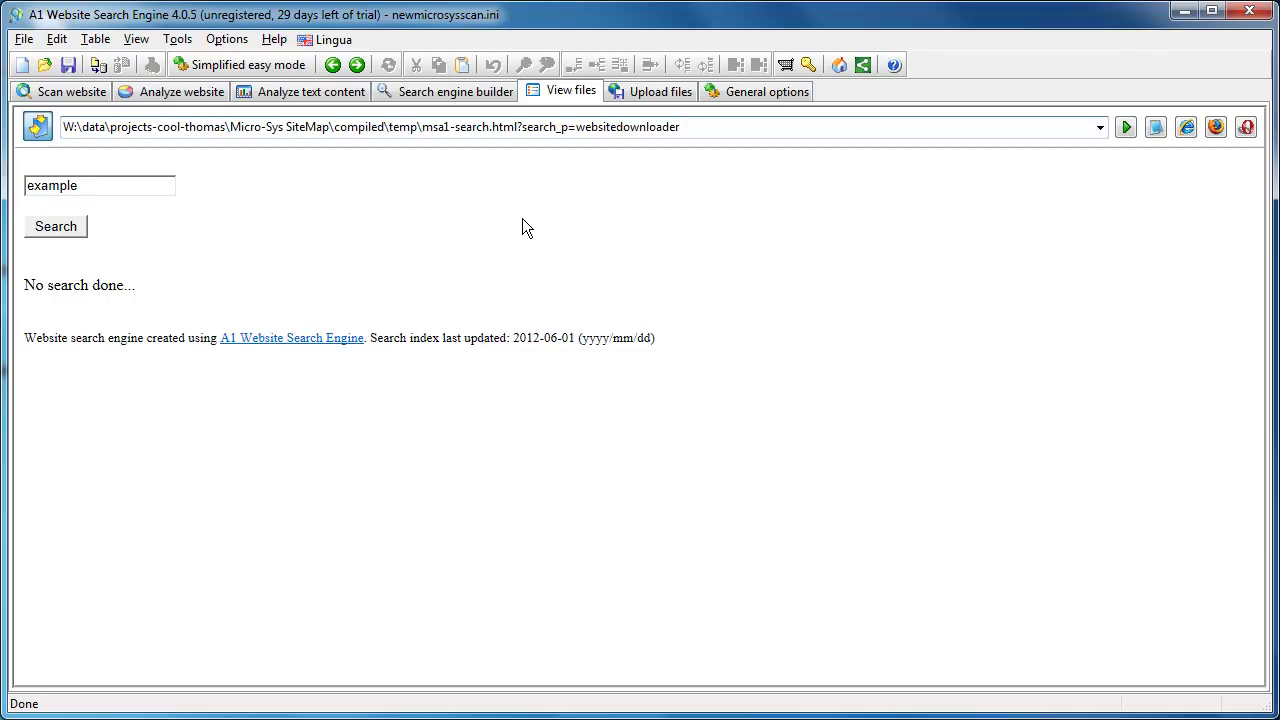
{"action": "type", "text": "%20"}
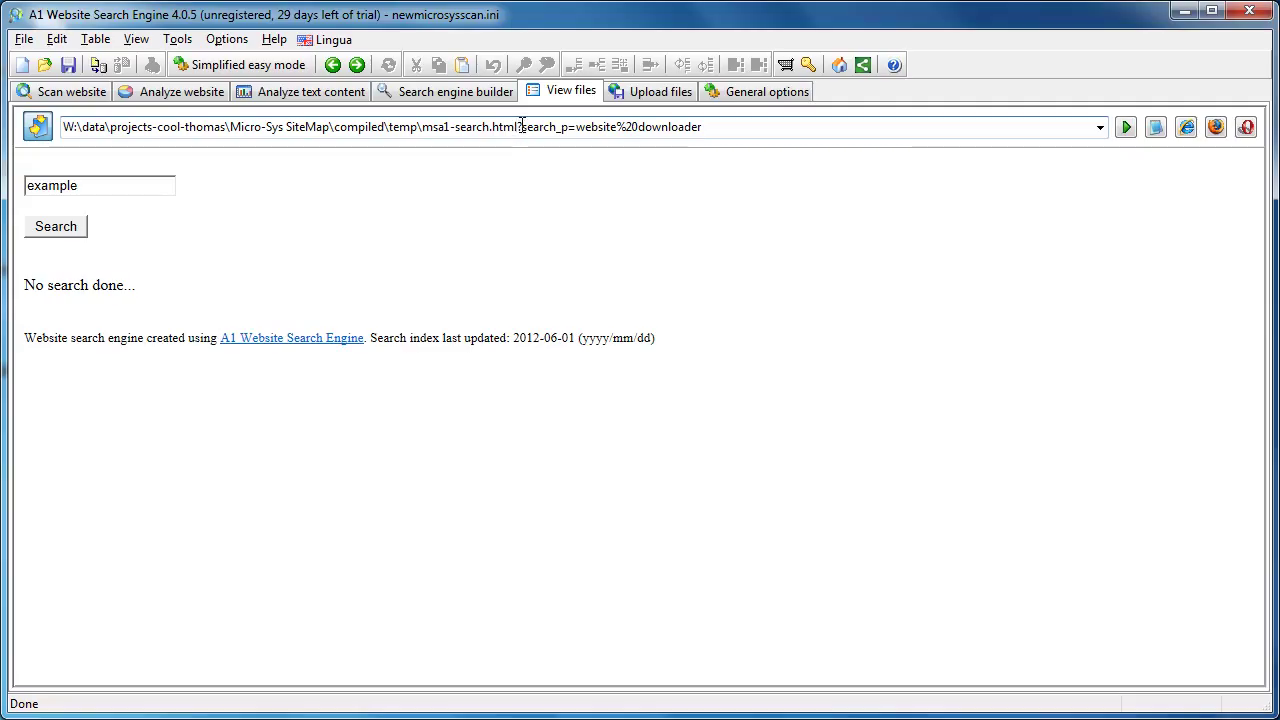
{"action": "left_click_drag", "start_coordinate": [521, 127], "coordinate": [571, 127]}
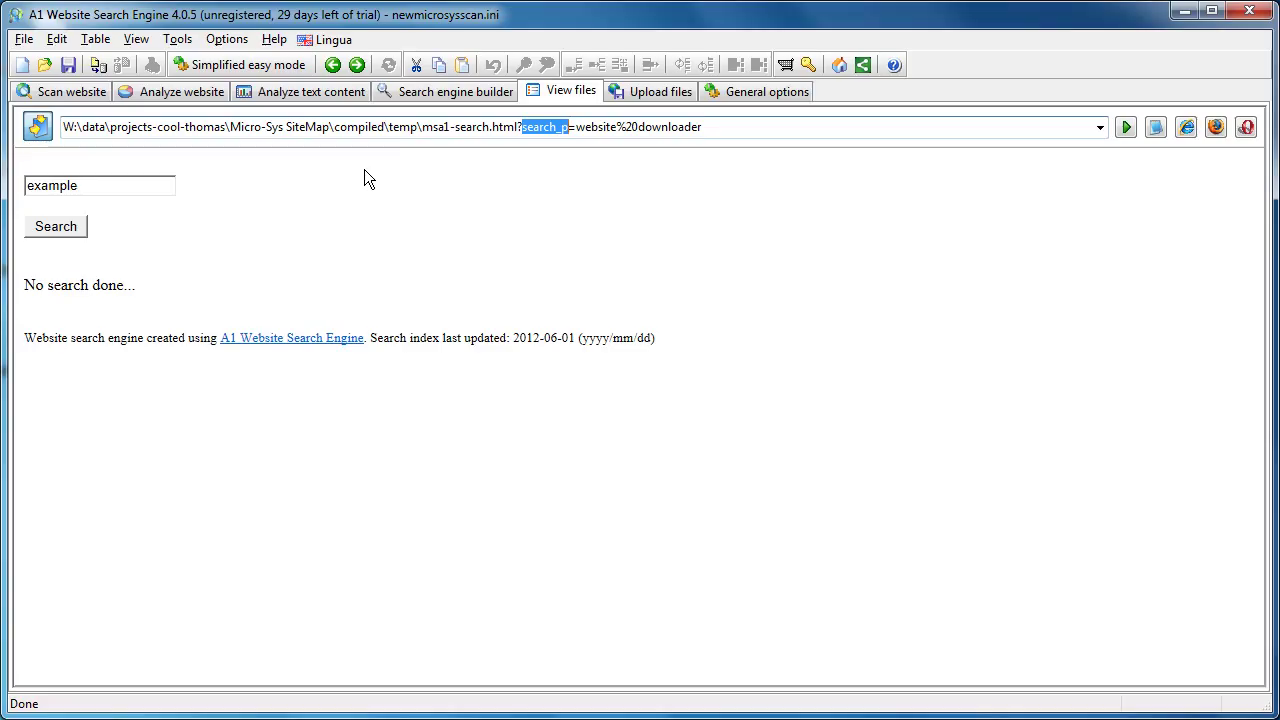
Set the GET query base name to 'mysearch' in General options.
{"action": "left_click", "coordinate": [391, 90]}
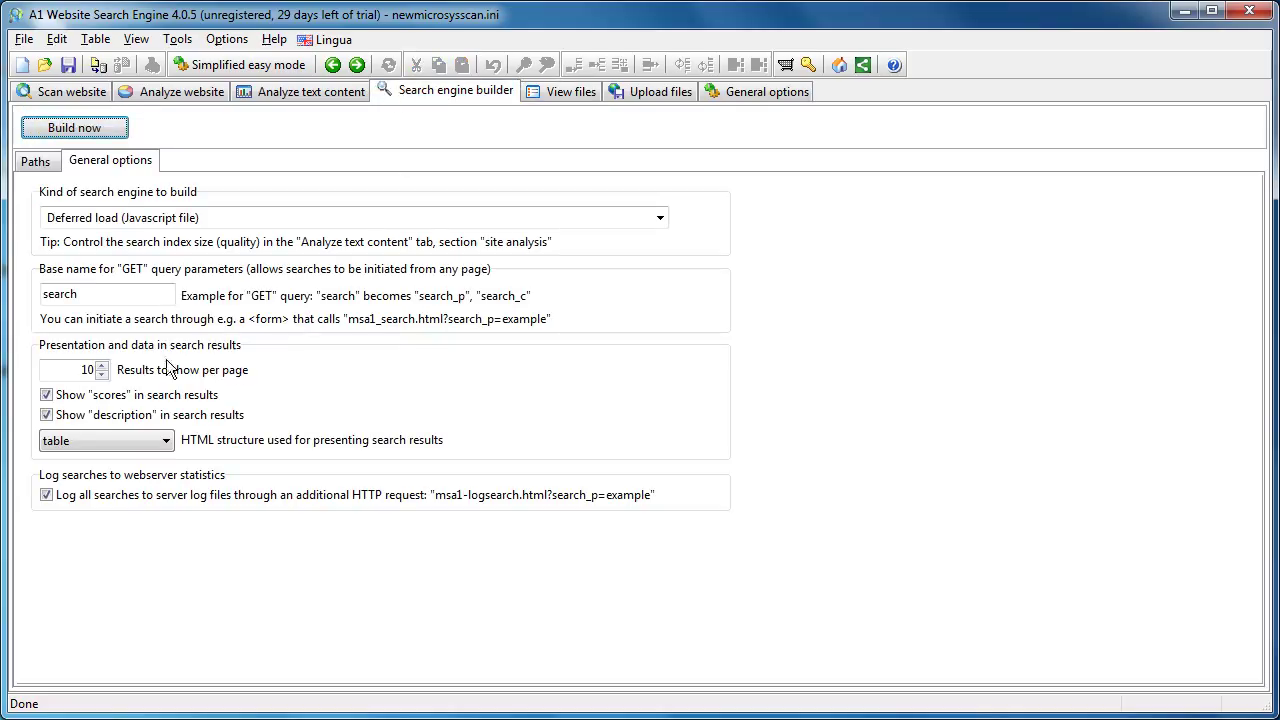
{"action": "left_click_drag", "start_coordinate": [109, 296], "coordinate": [43, 293]}
{"action": "left_click", "coordinate": [43, 293]}
{"action": "double_click", "coordinate": [43, 293]}
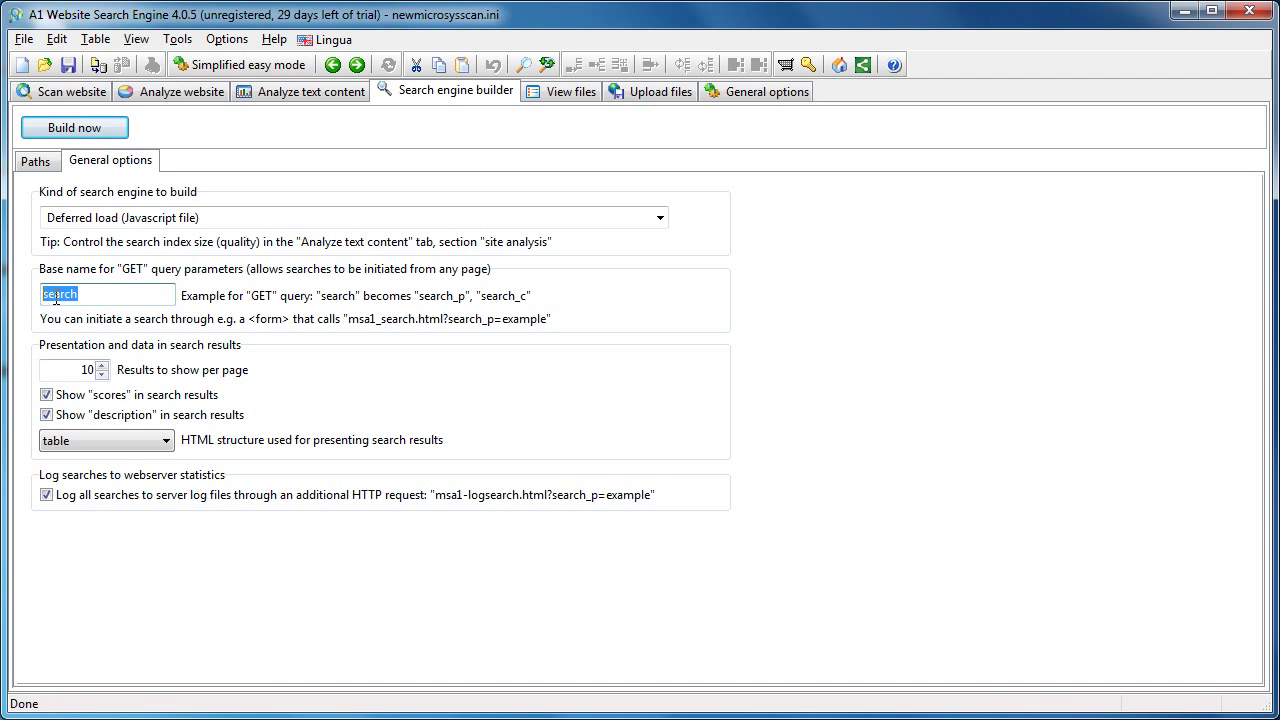
{"action": "left_click", "coordinate": [43, 293]}
{"action": "key", "text": "ctrl+a"}
{"action": "type", "text": "mysearch"}
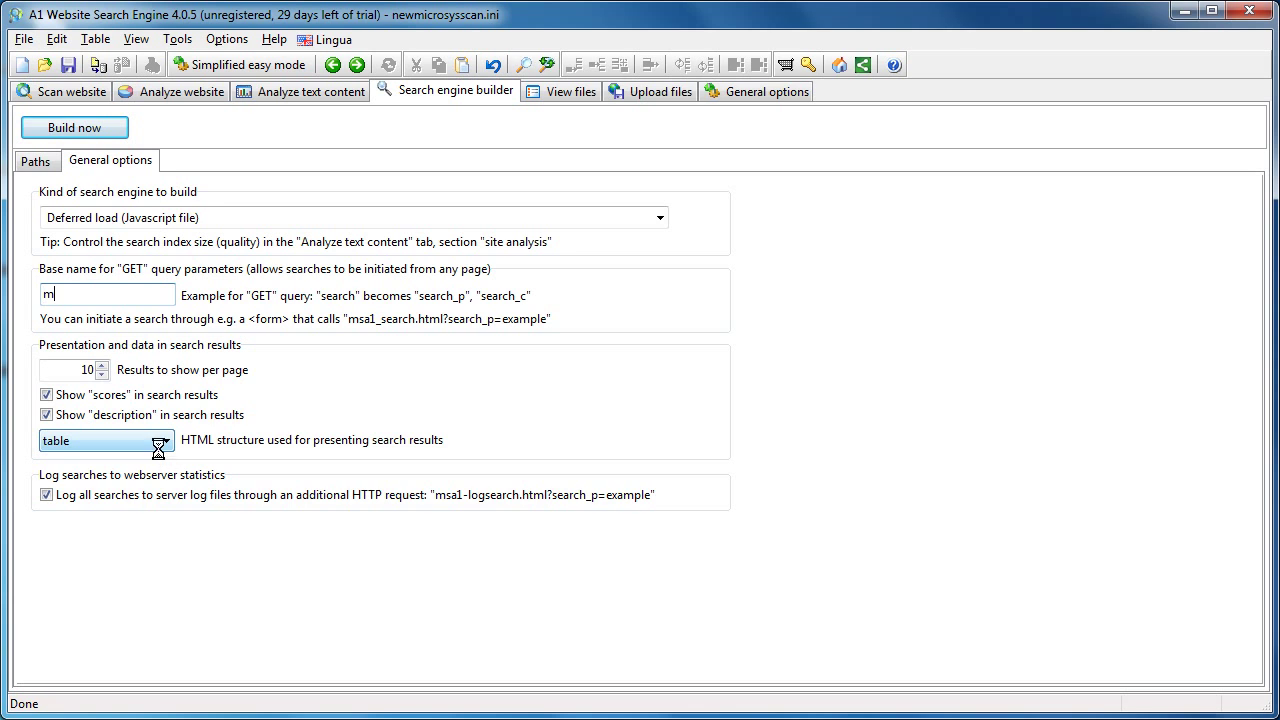
{"action": "left_click", "coordinate": [272, 95]}
Change the preview address to mysearch_p and empty the search phrase box.
{"action": "left_click", "coordinate": [538, 88]}
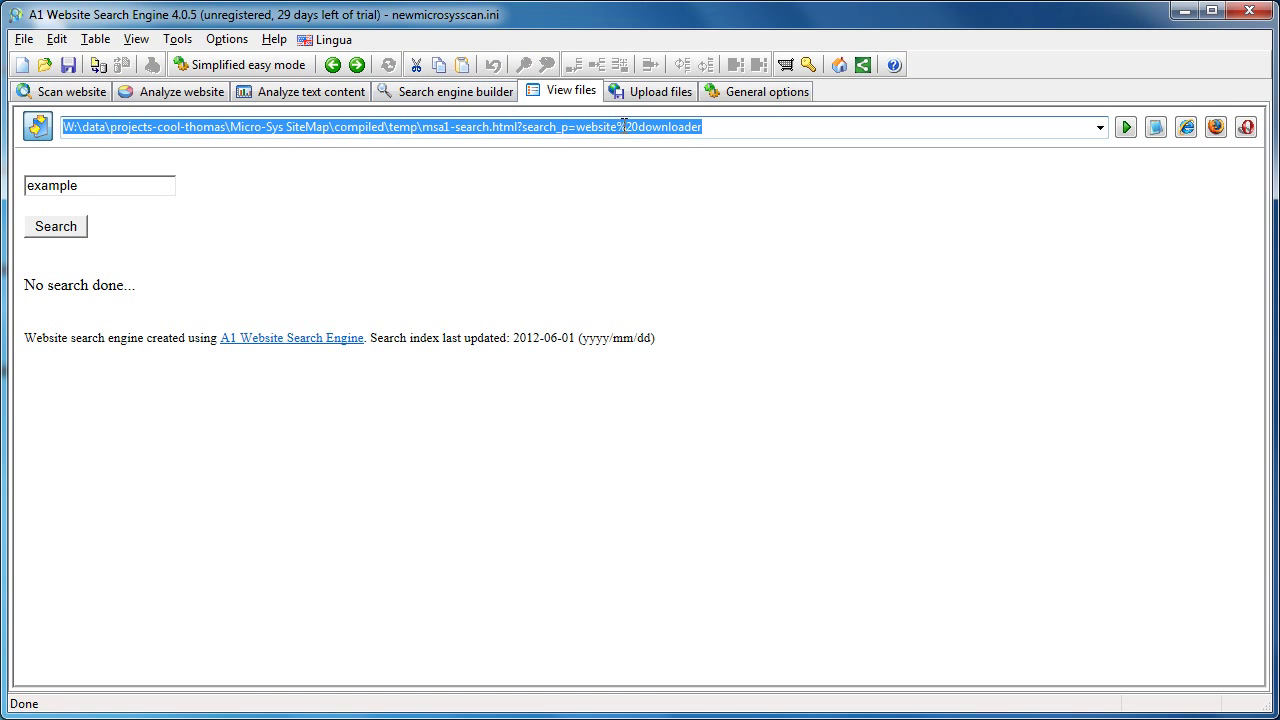
{"action": "left_click", "coordinate": [521, 127]}
{"action": "type", "text": "my"}
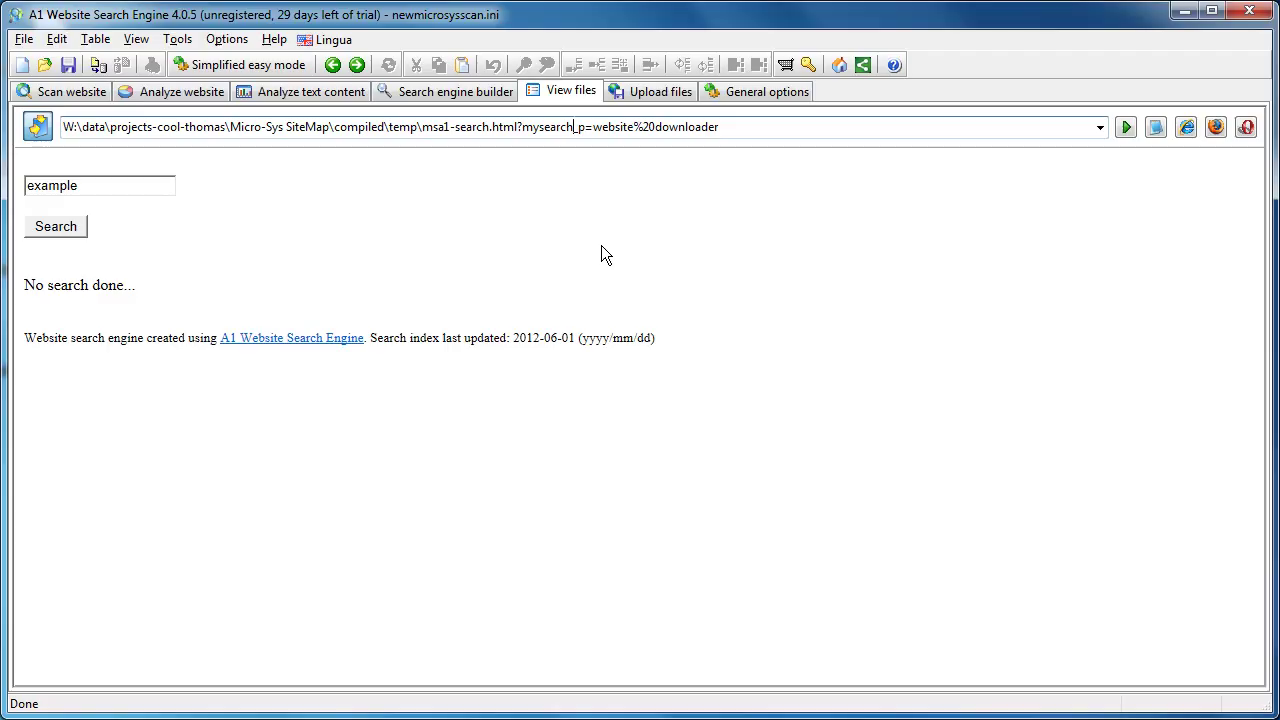
{"action": "left_click", "coordinate": [145, 190]}
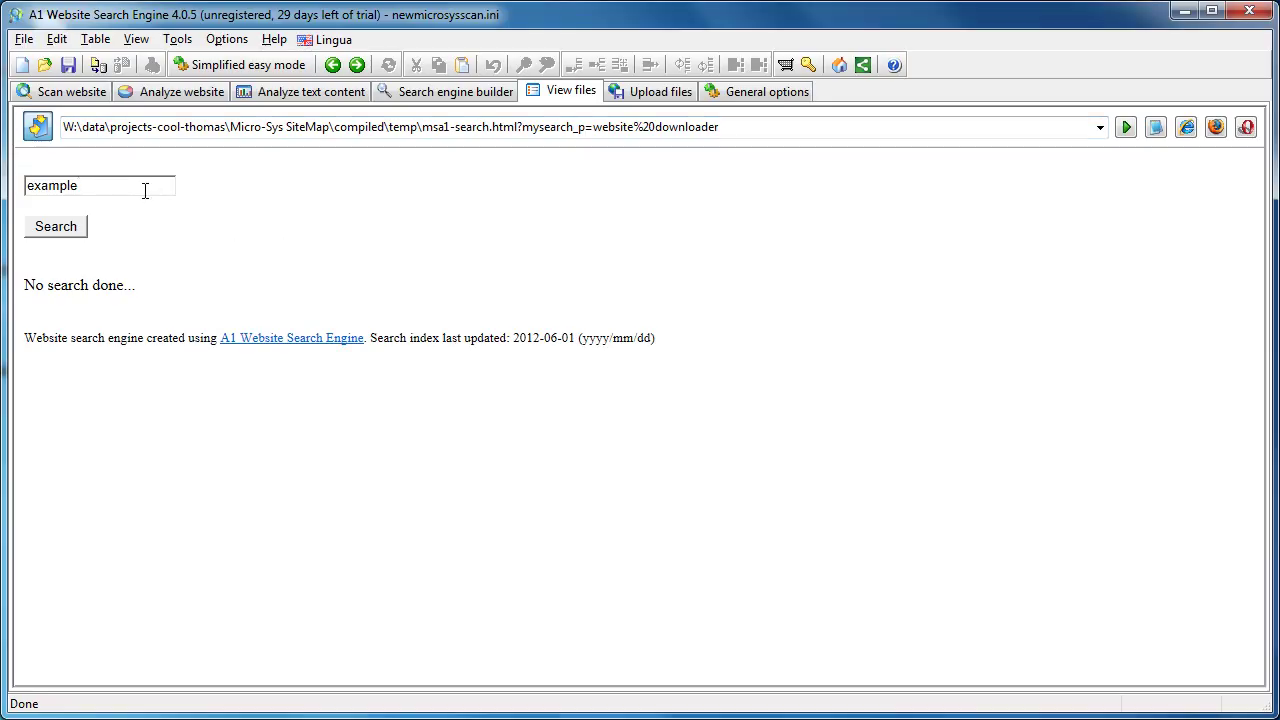
{"action": "key", "text": "ctrl+a"}
{"action": "key", "text": "BackSpace"}
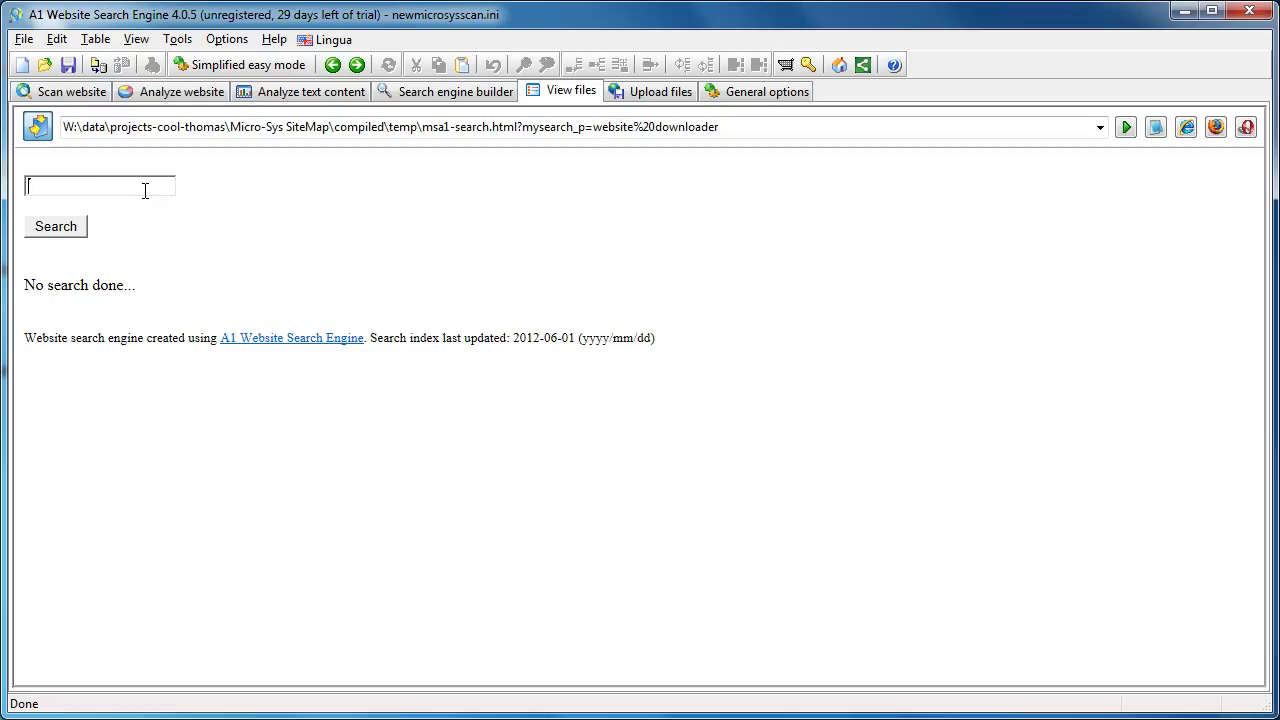